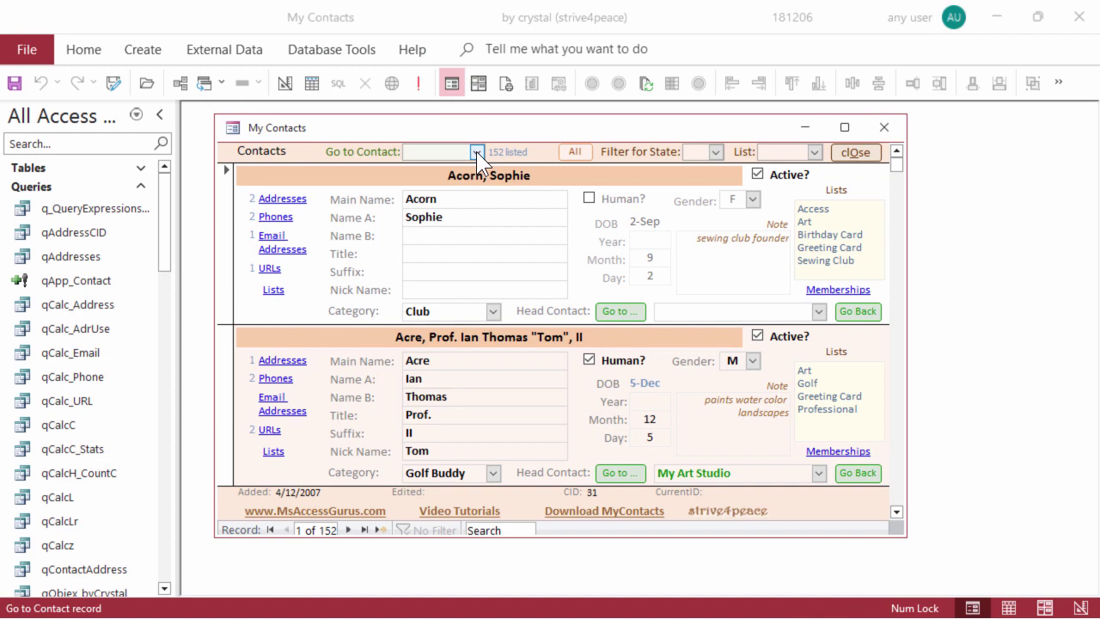
Open the contacts form in Design View and display the properties of the Go to Contact combo box.
{"action": "left_click", "coordinate": [477, 152]}
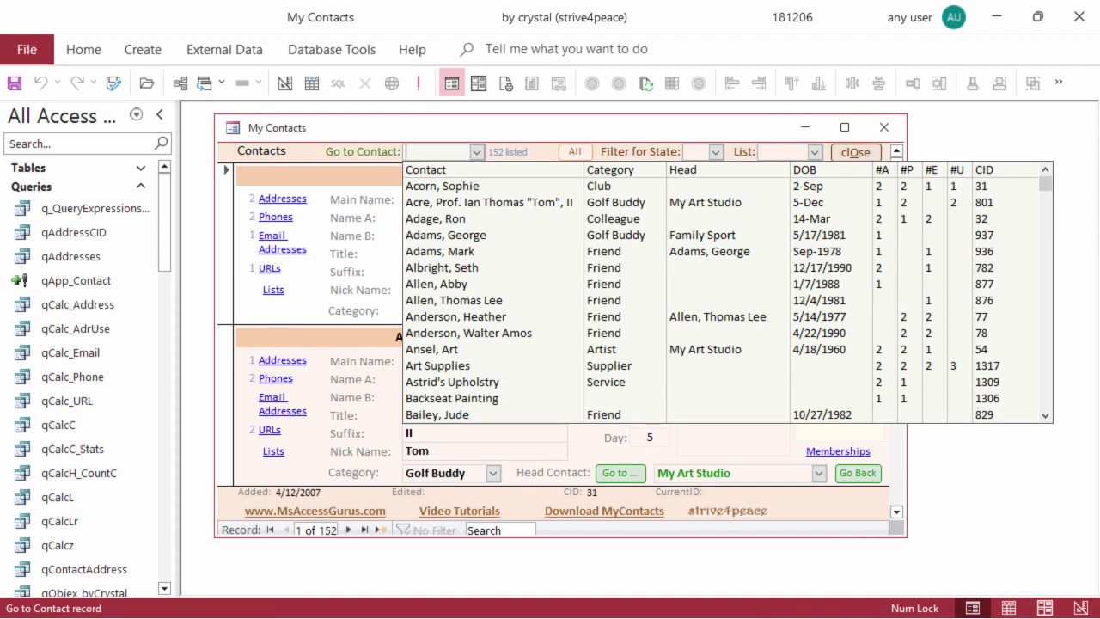
{"action": "left_click", "coordinate": [471, 129]}
{"action": "right_click", "coordinate": [477, 126]}
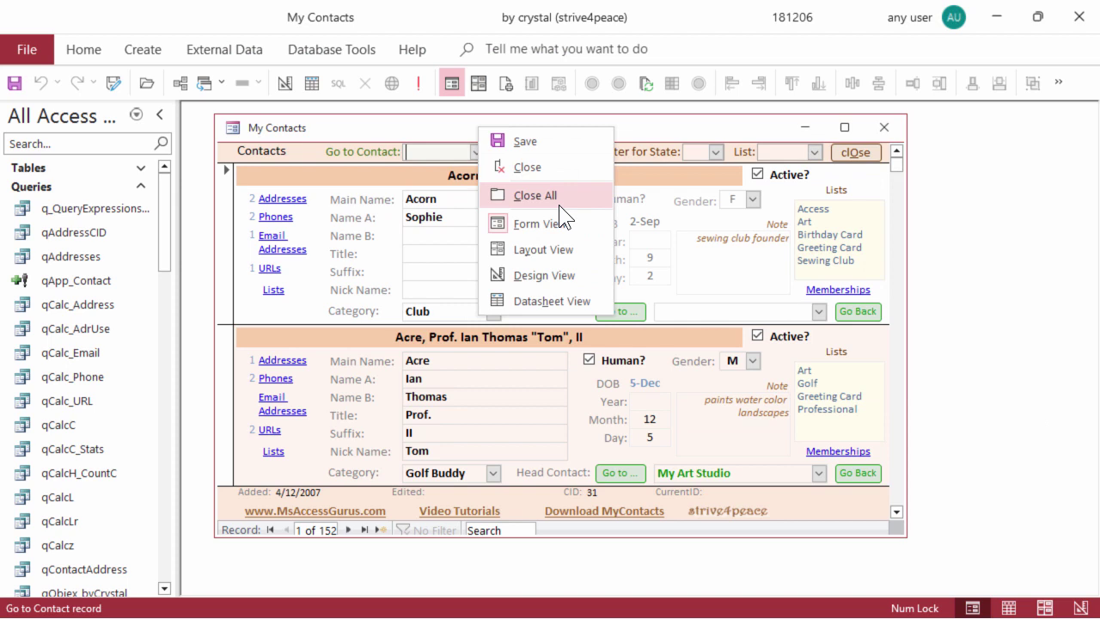
{"action": "left_click", "coordinate": [556, 274]}
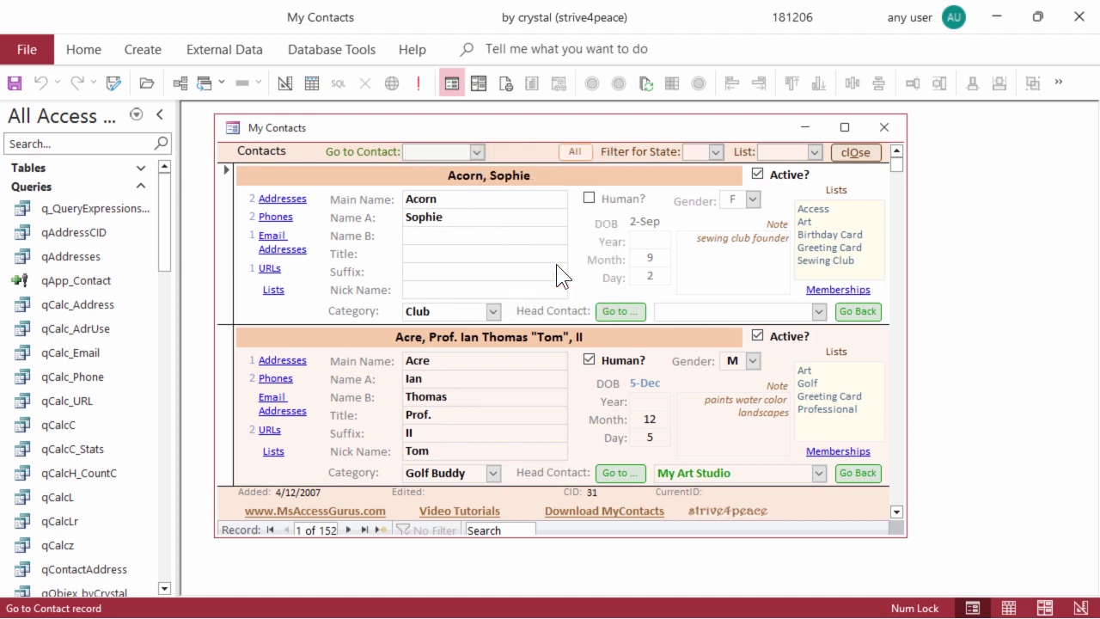
{"action": "left_click", "coordinate": [446, 189]}
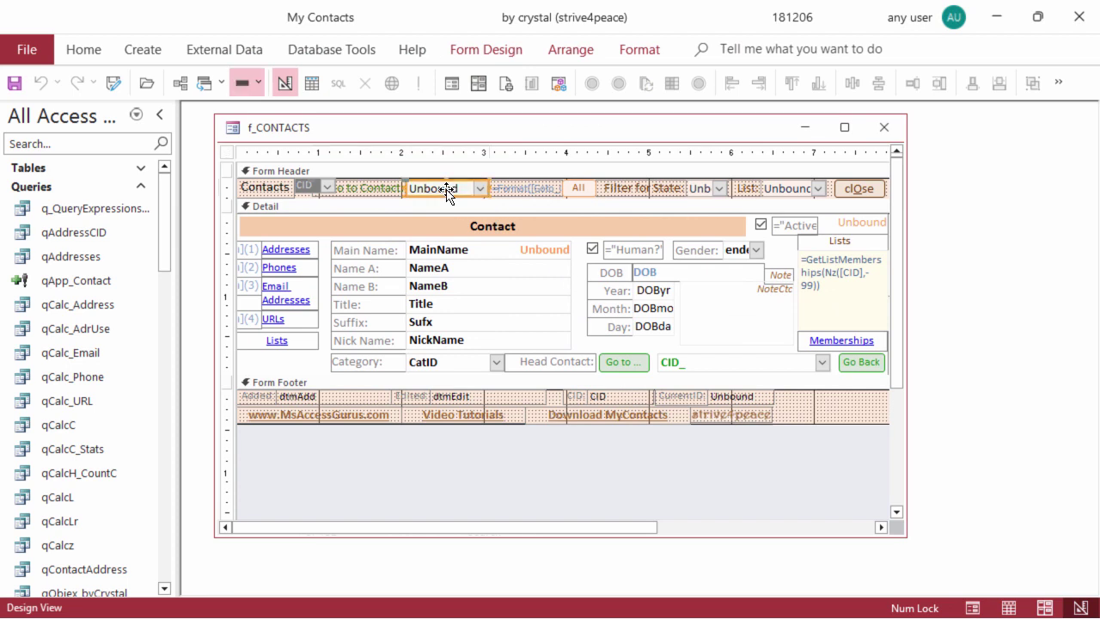
{"action": "key", "text": "F4"}
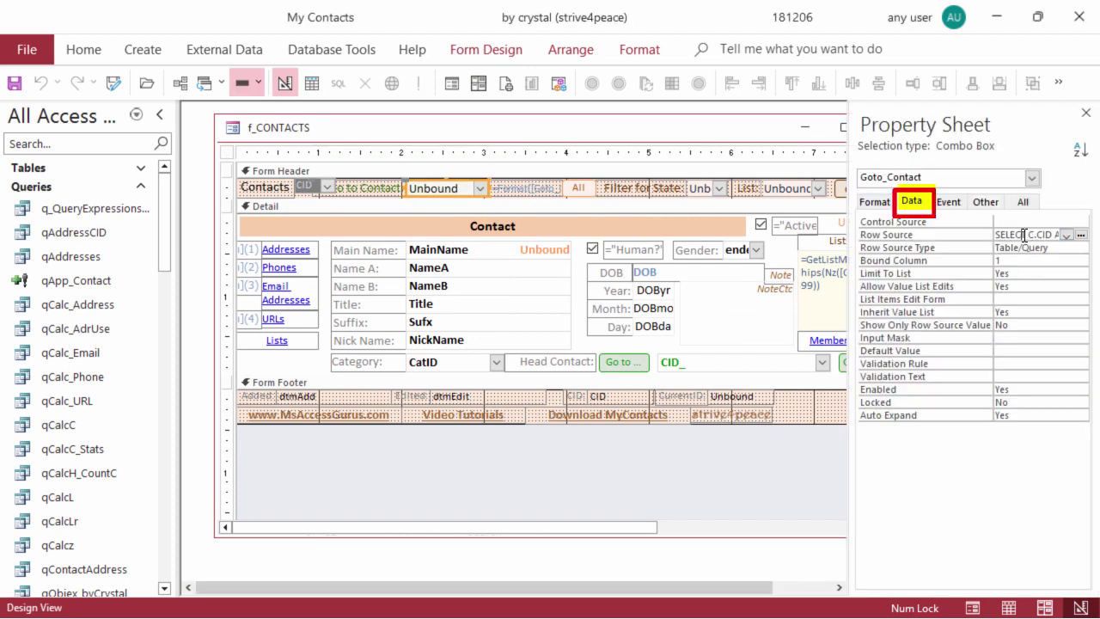
Copy the complete Row Source SQL statement of the Goto_Contact combo box without changing it.
{"action": "left_click", "coordinate": [1026, 237]}
{"action": "key", "text": "shift+F2"}
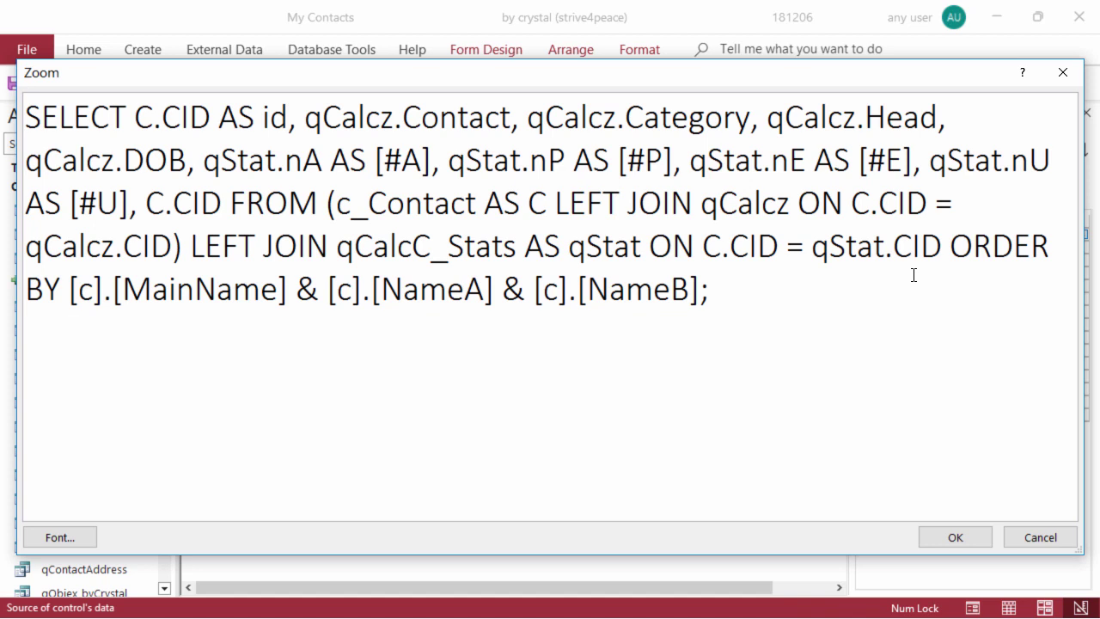
{"action": "key", "text": "ctrl+a"}
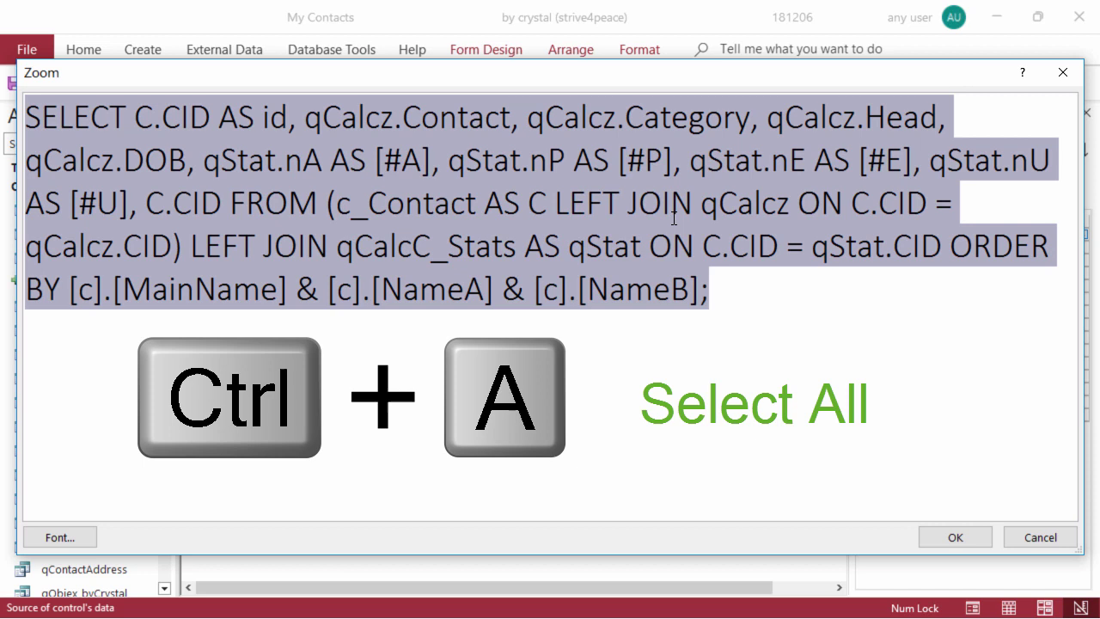
{"action": "right_click", "coordinate": [674, 218]}
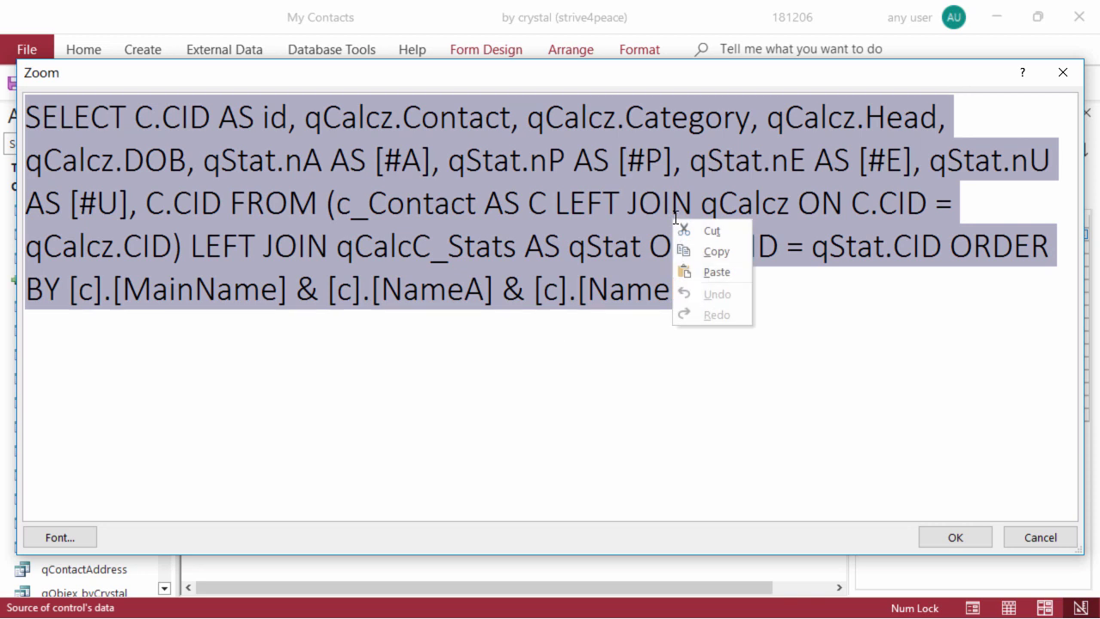
{"action": "left_click", "coordinate": [709, 252]}
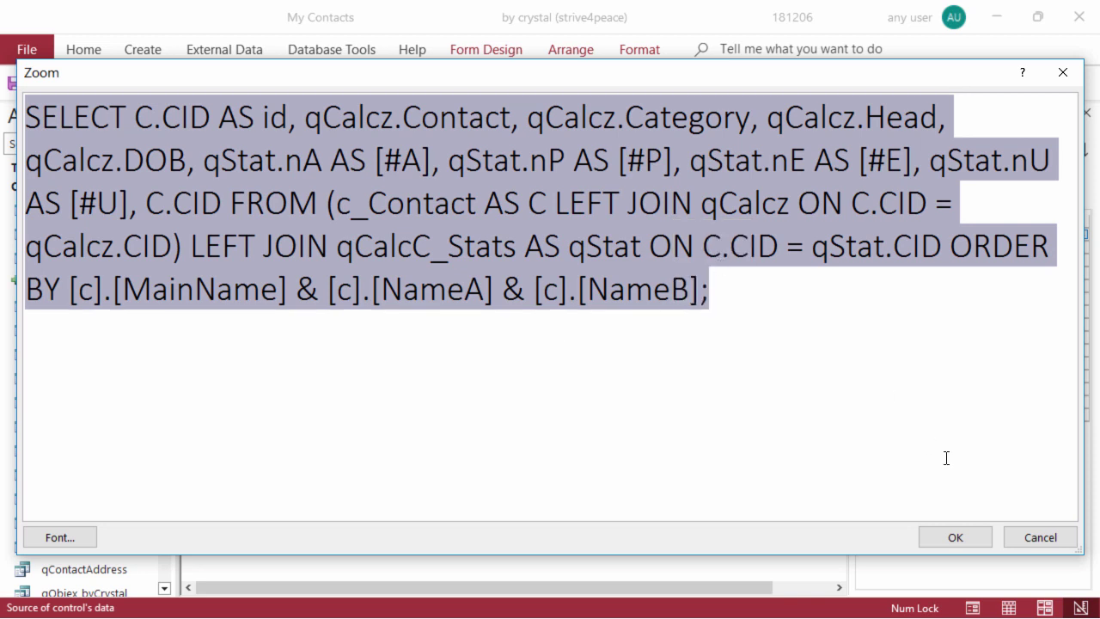
{"action": "left_click", "coordinate": [1029, 531]}
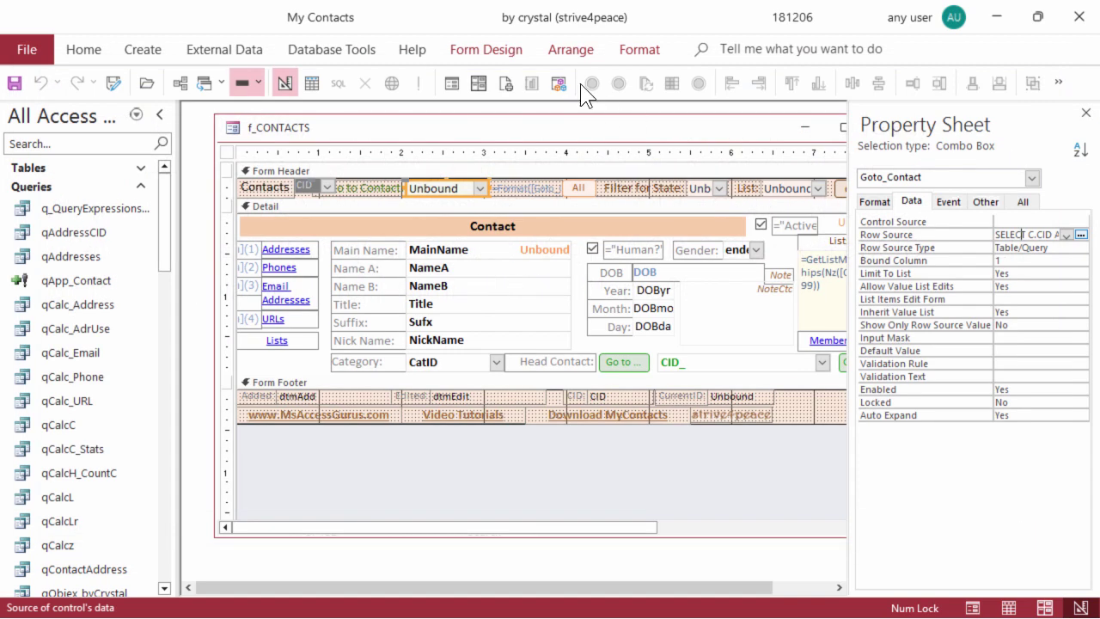
Reformat the copied SQL with the s4p SQL_Spacer add-in and copy the spaced result.
{"action": "left_click", "coordinate": [363, 44]}
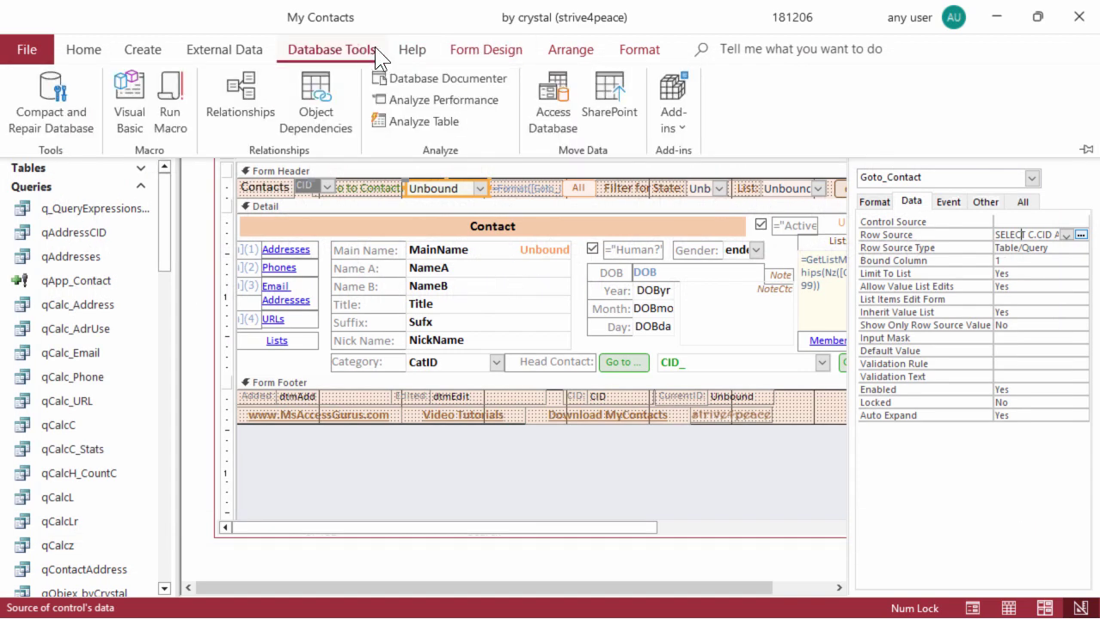
{"action": "left_click", "coordinate": [681, 127]}
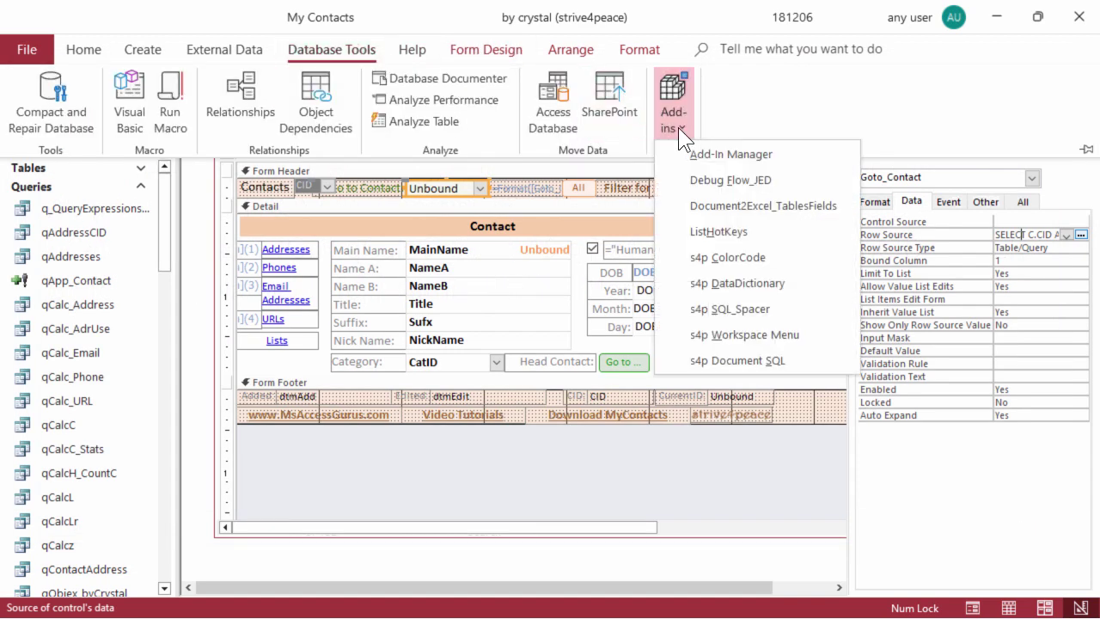
{"action": "left_click", "coordinate": [730, 308]}
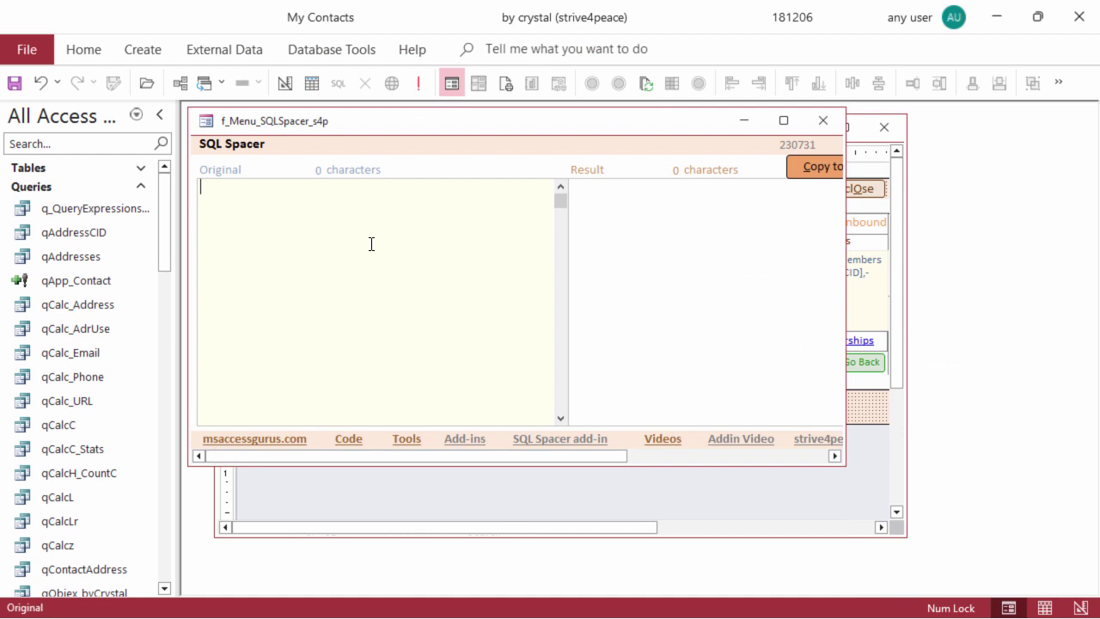
{"action": "key", "text": "ctrl+v"}
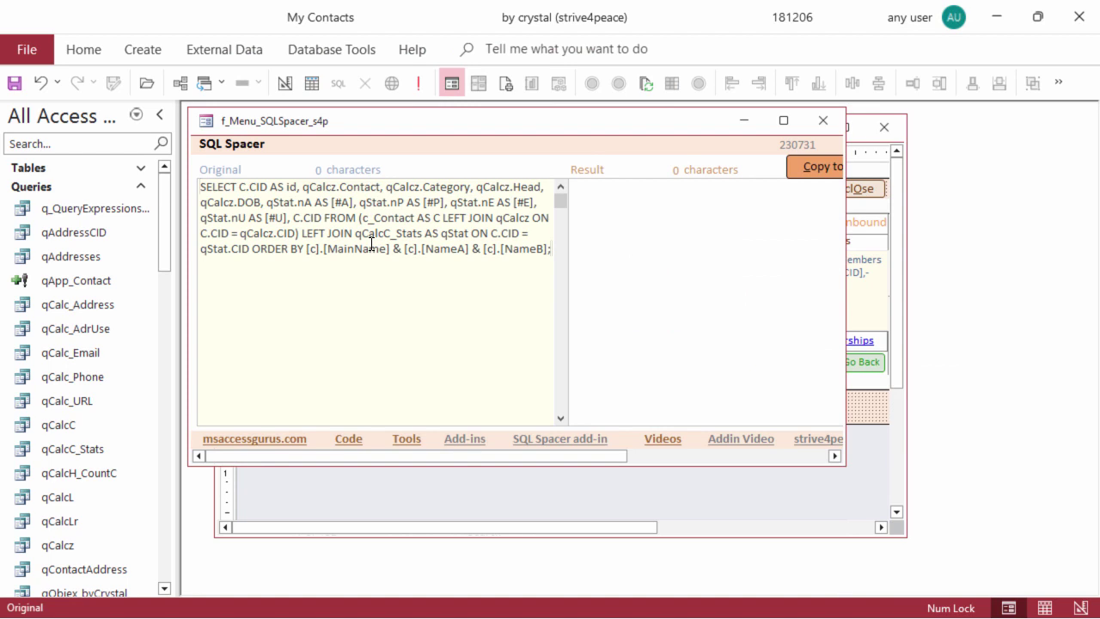
{"action": "key", "text": "Tab"}
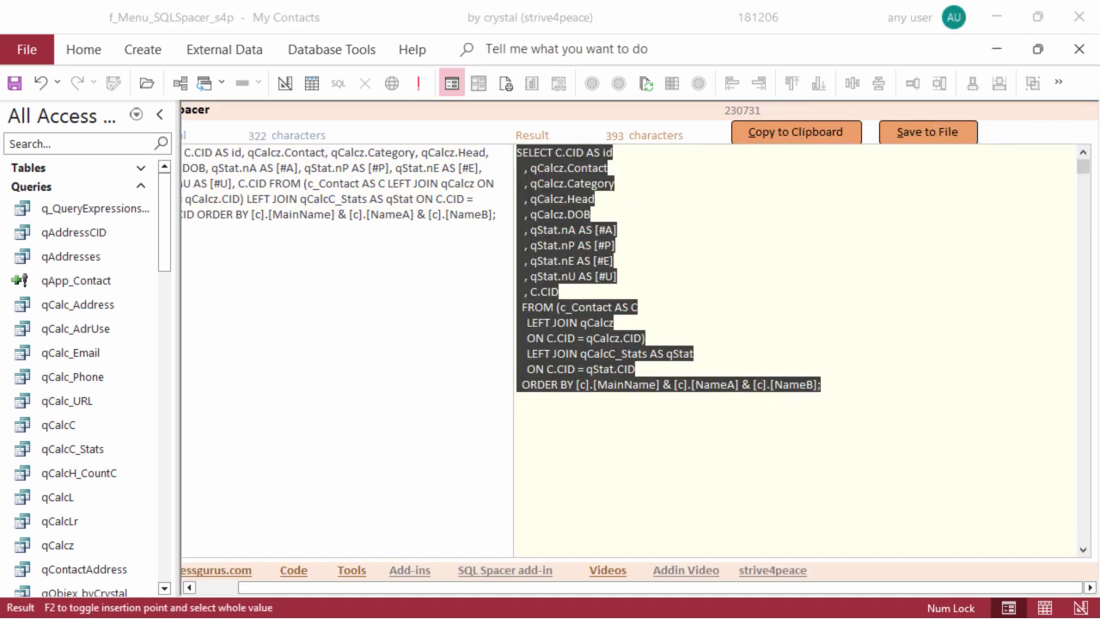
{"action": "key", "text": "ctrl+c"}
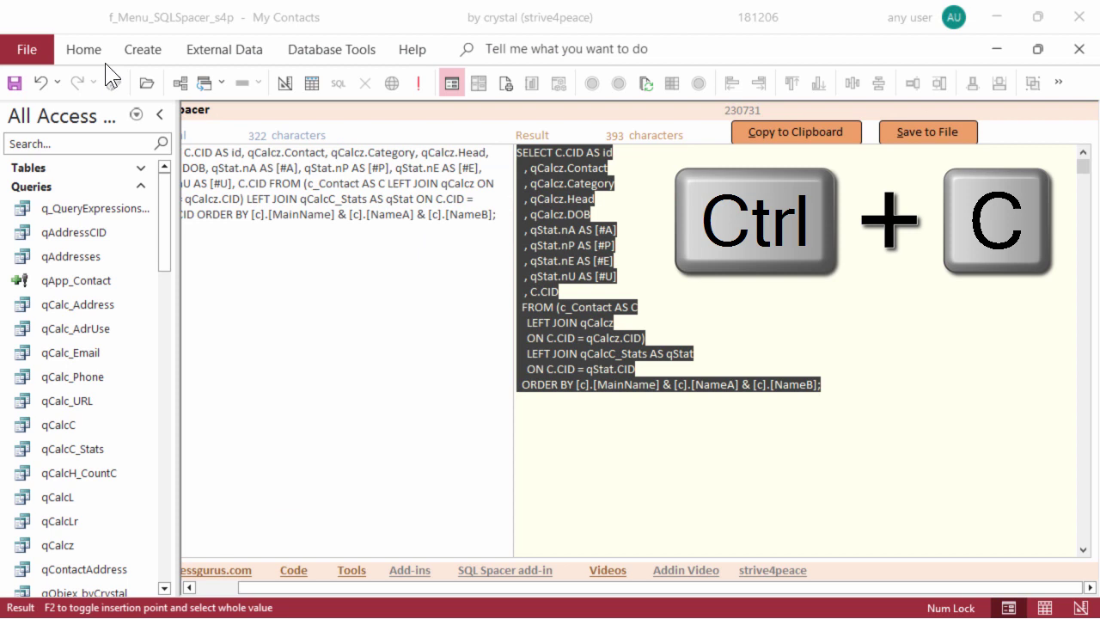
Return to the f_CONTACTS form design and replace the Goto_Contact combo box's Row Source with the spaced SQL.
{"action": "left_click", "coordinate": [87, 55]}
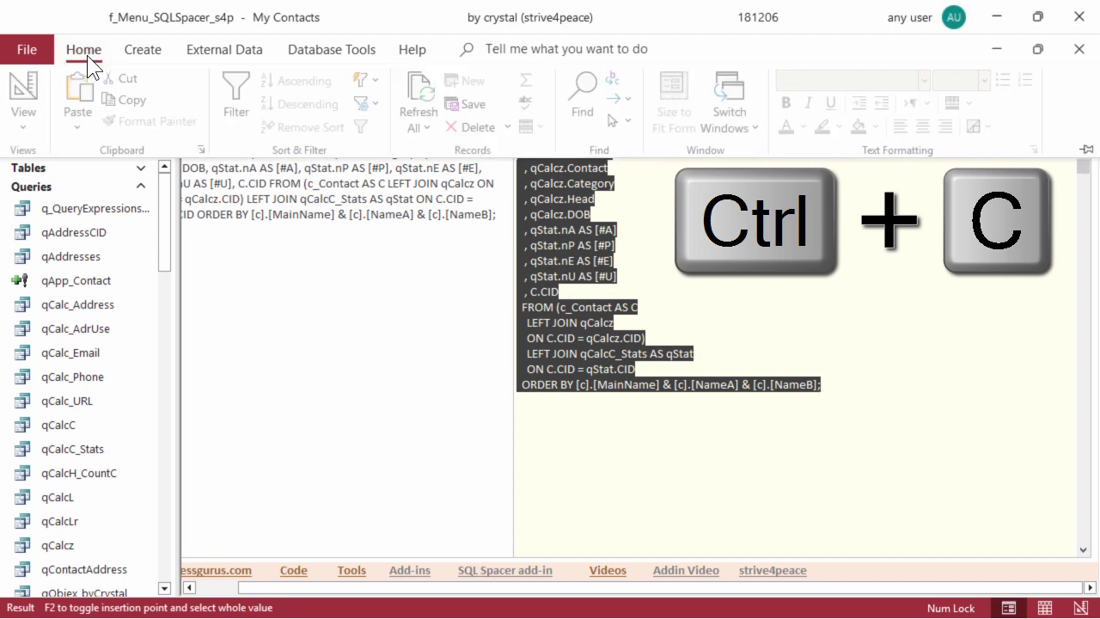
{"action": "left_click", "coordinate": [735, 120]}
{"action": "left_click", "coordinate": [798, 261]}
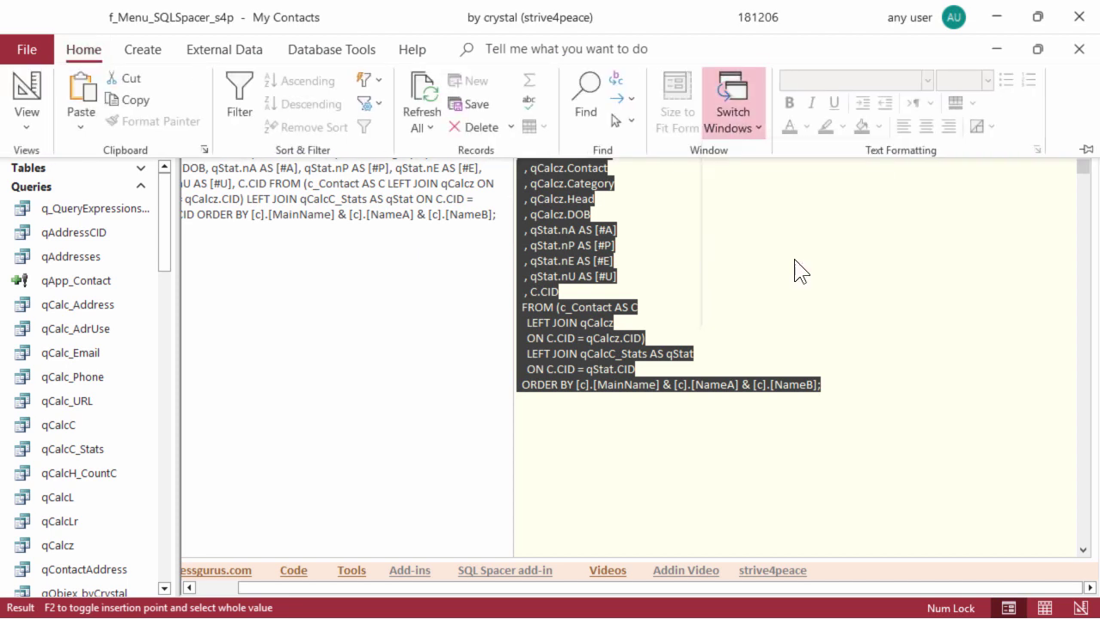
{"action": "left_click", "coordinate": [1010, 237]}
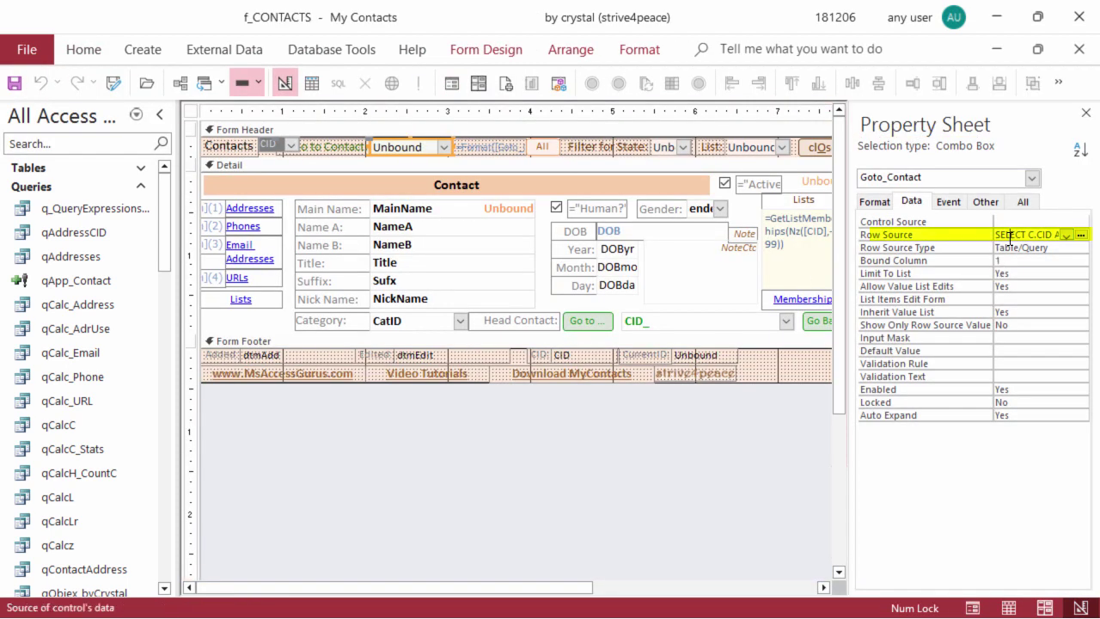
{"action": "key", "text": "shift+F2"}
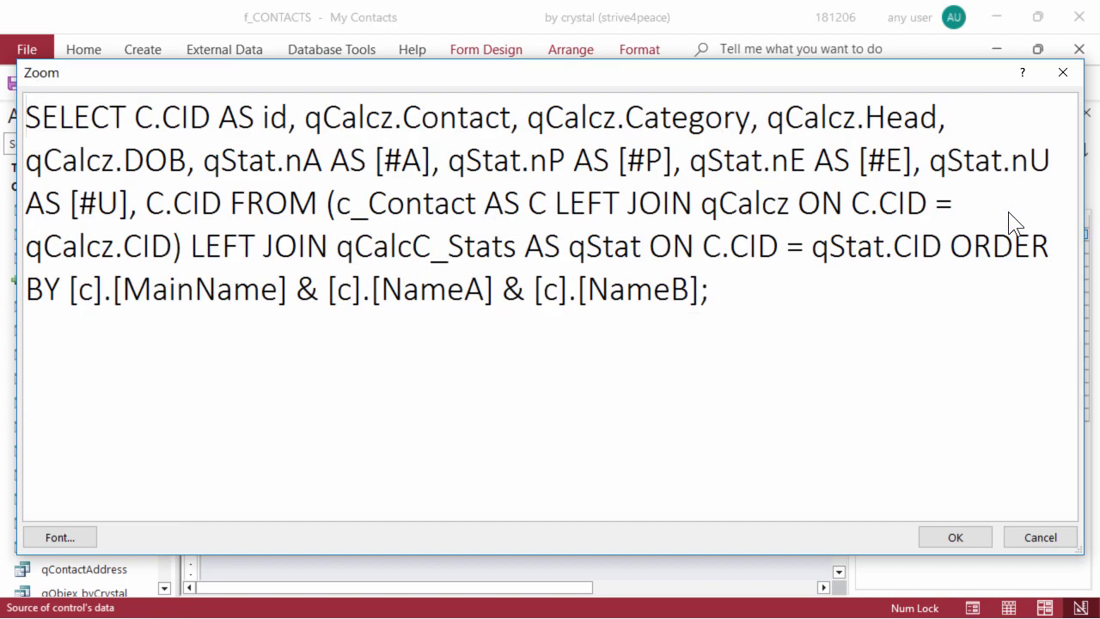
{"action": "key", "text": "ctrl+a"}
{"action": "key", "text": "ctrl+v"}
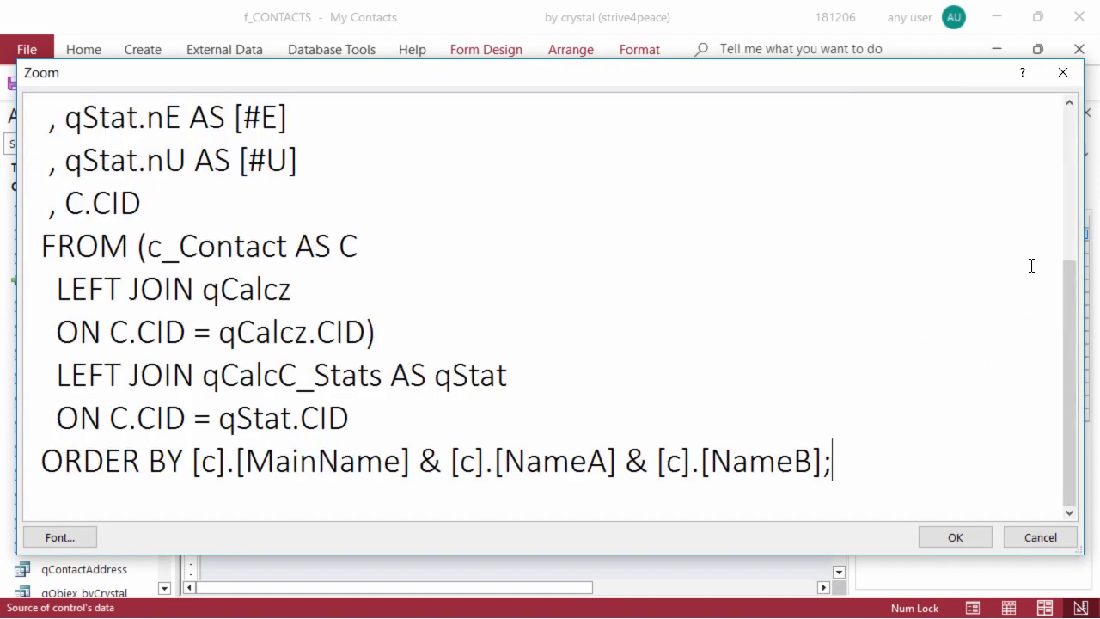
{"action": "left_click", "coordinate": [970, 539]}
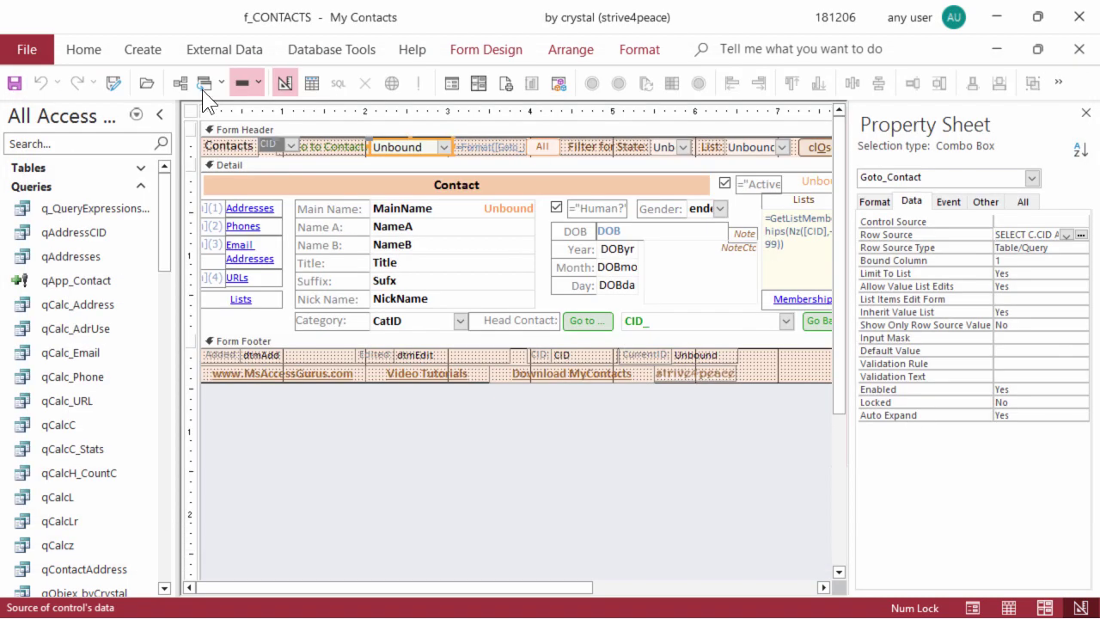
Test the Go to Contact list in Form View and close the form, saving its design changes.
{"action": "left_click", "coordinate": [446, 87]}
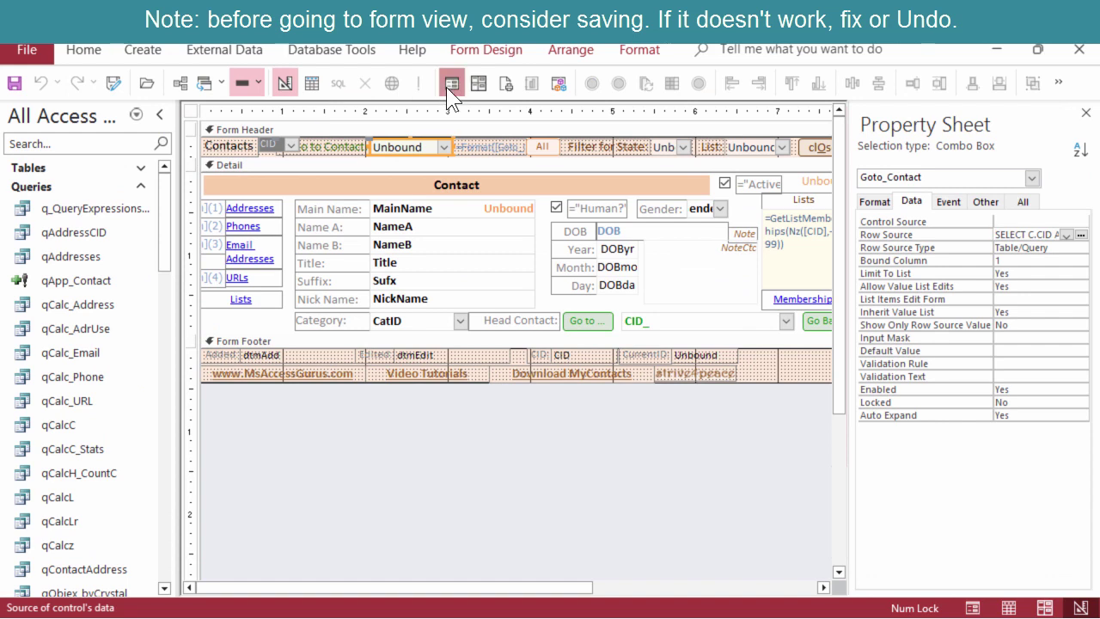
{"action": "left_click", "coordinate": [440, 111]}
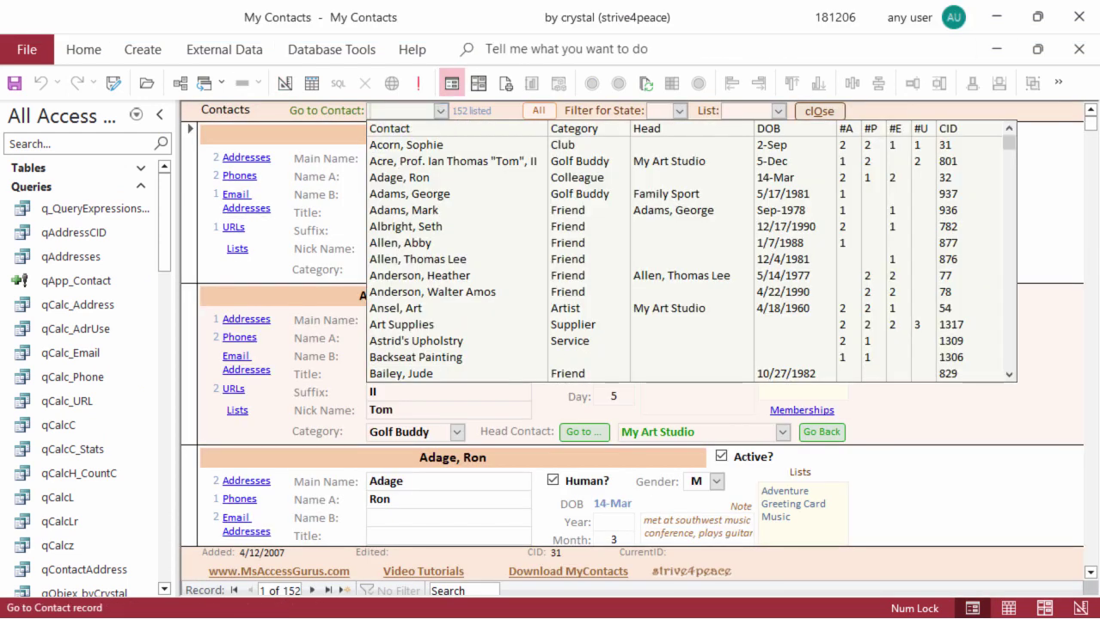
{"action": "key", "text": "Escape"}
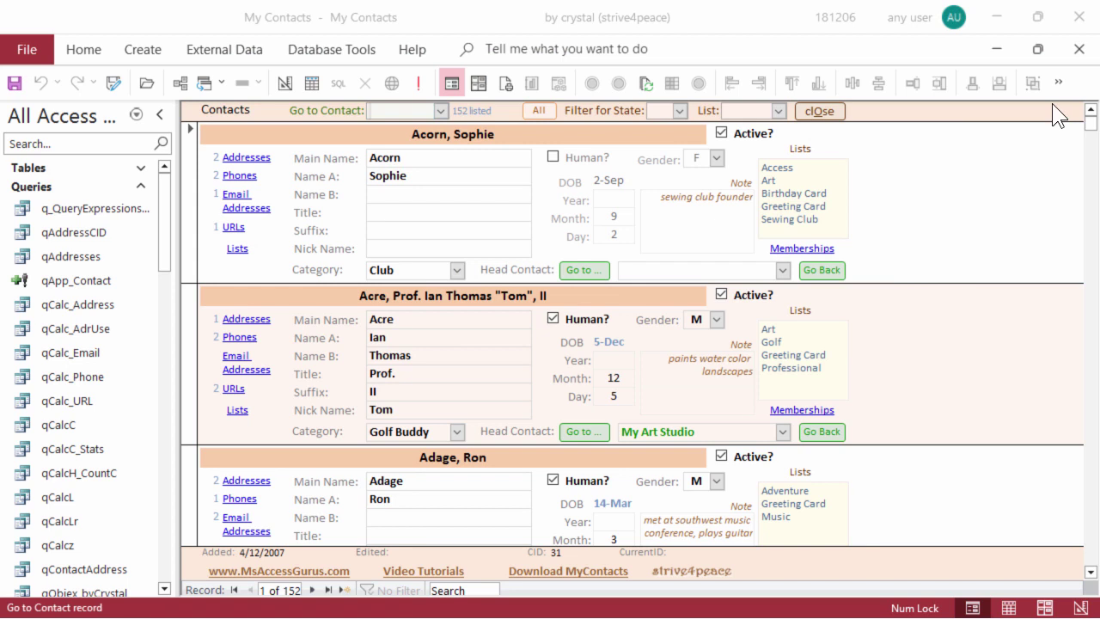
{"action": "left_click", "coordinate": [1079, 49]}
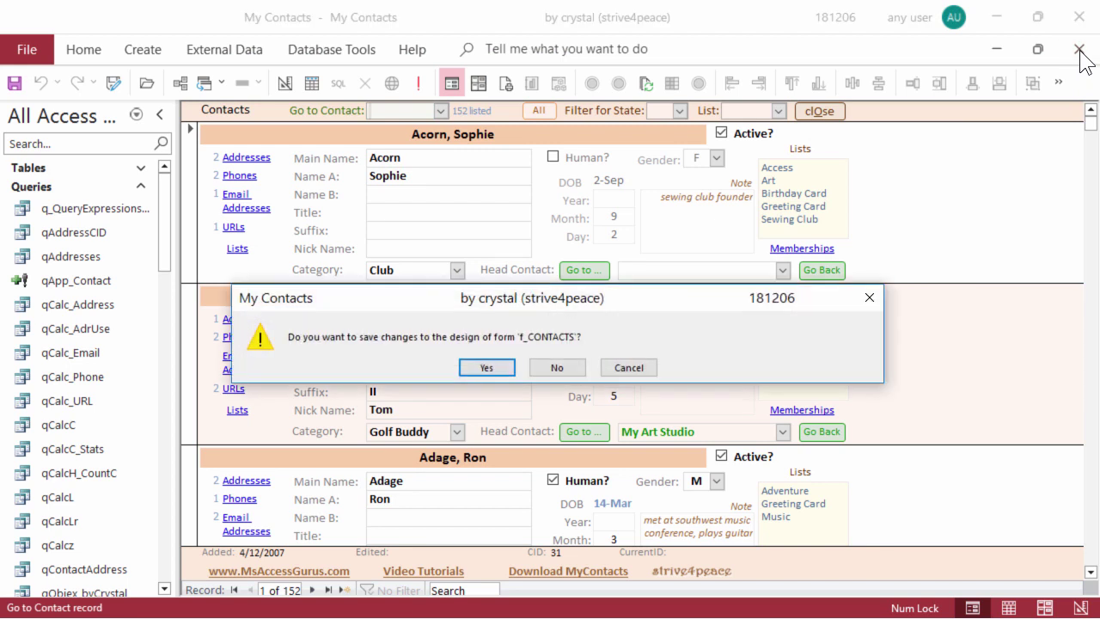
{"action": "left_click", "coordinate": [500, 362]}
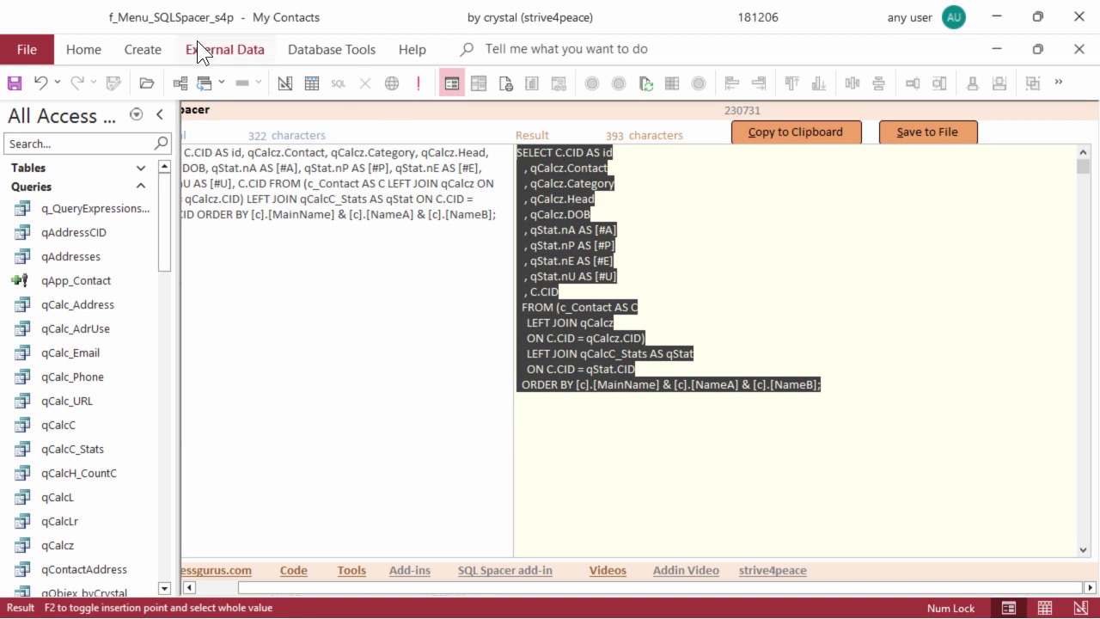
Create a query in SQL View from the copied spaced SQL and try to show it as a datasheet.
{"action": "left_click", "coordinate": [135, 50]}
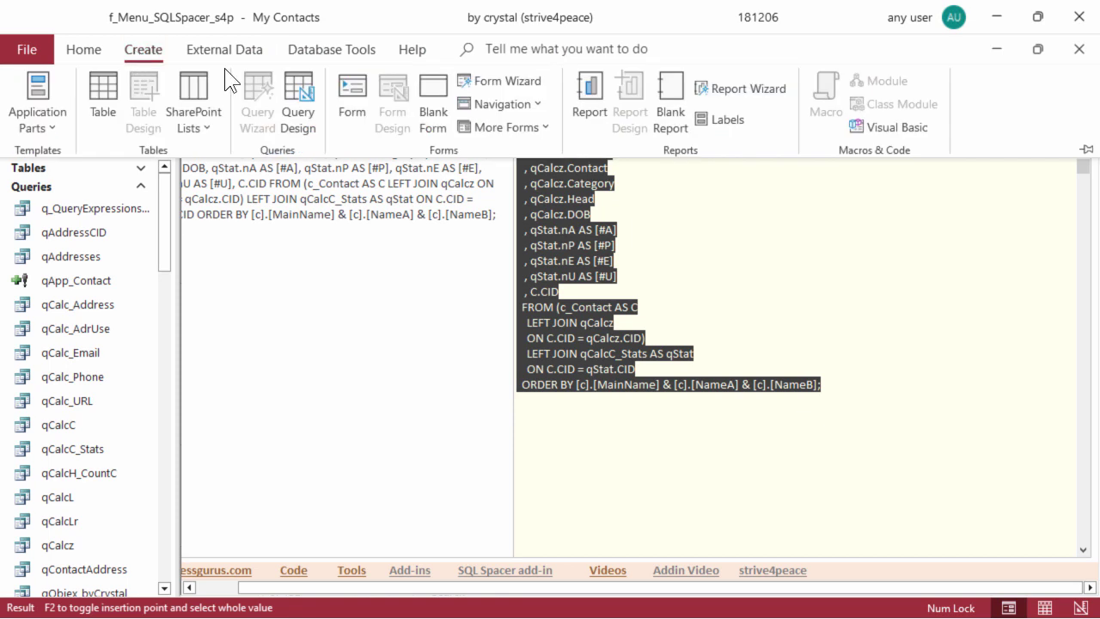
{"action": "left_click", "coordinate": [295, 114]}
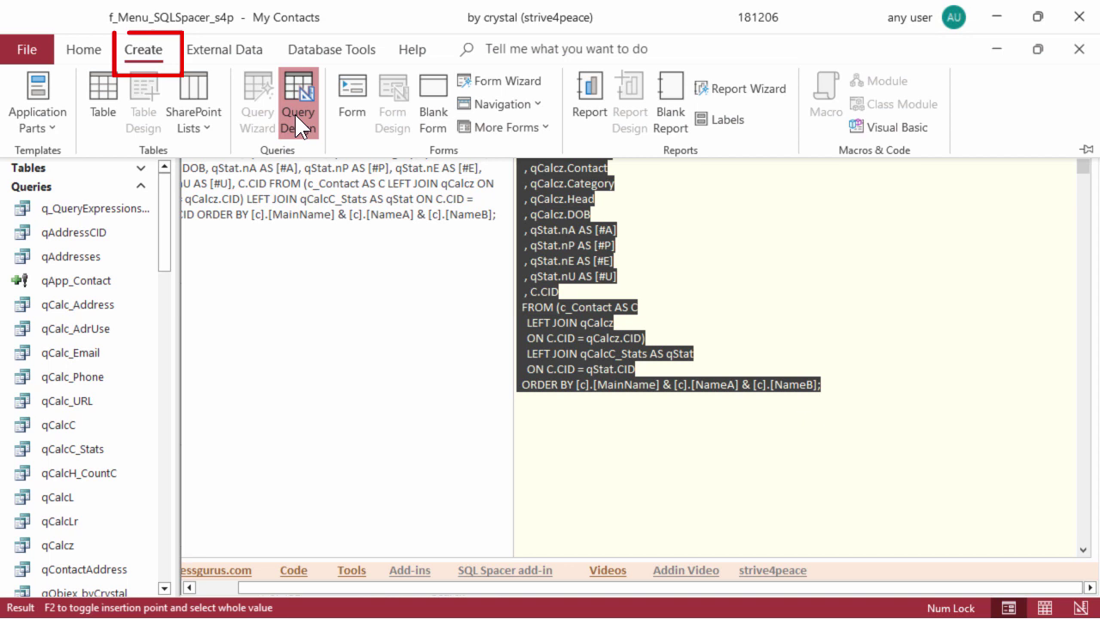
{"action": "left_click", "coordinate": [295, 115]}
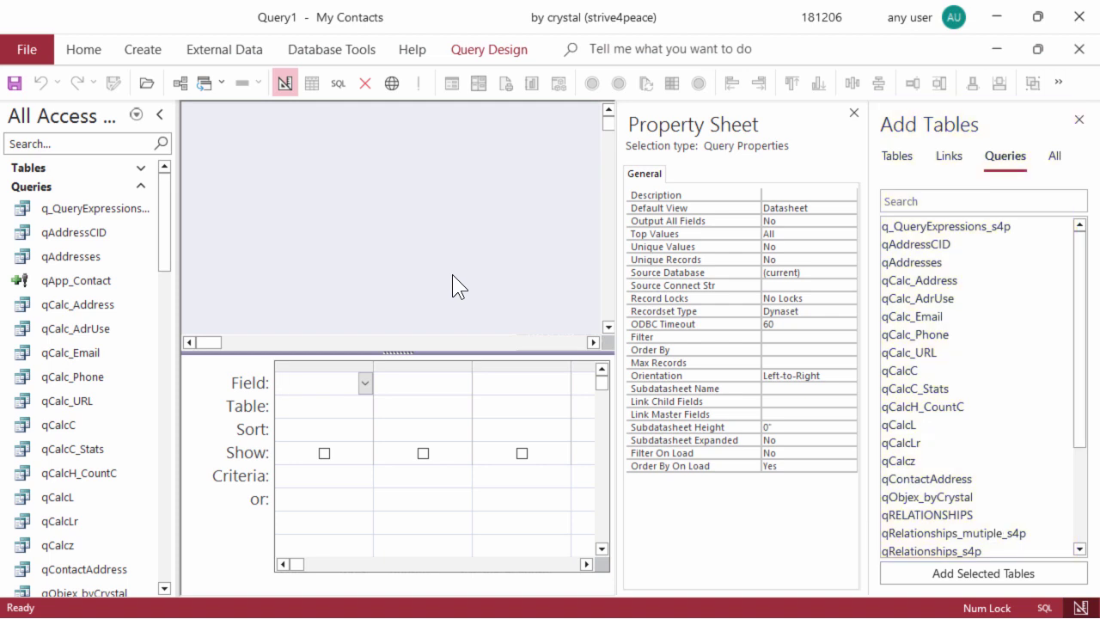
{"action": "left_click", "coordinate": [342, 83]}
{"action": "key", "text": "ctrl+v"}
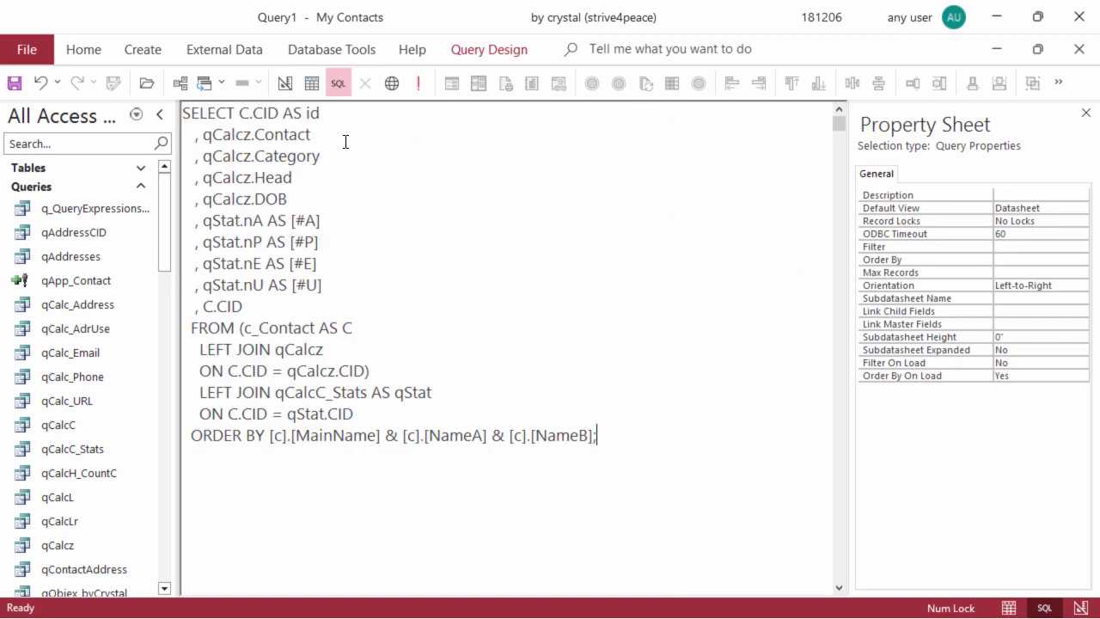
{"action": "left_click", "coordinate": [312, 83]}
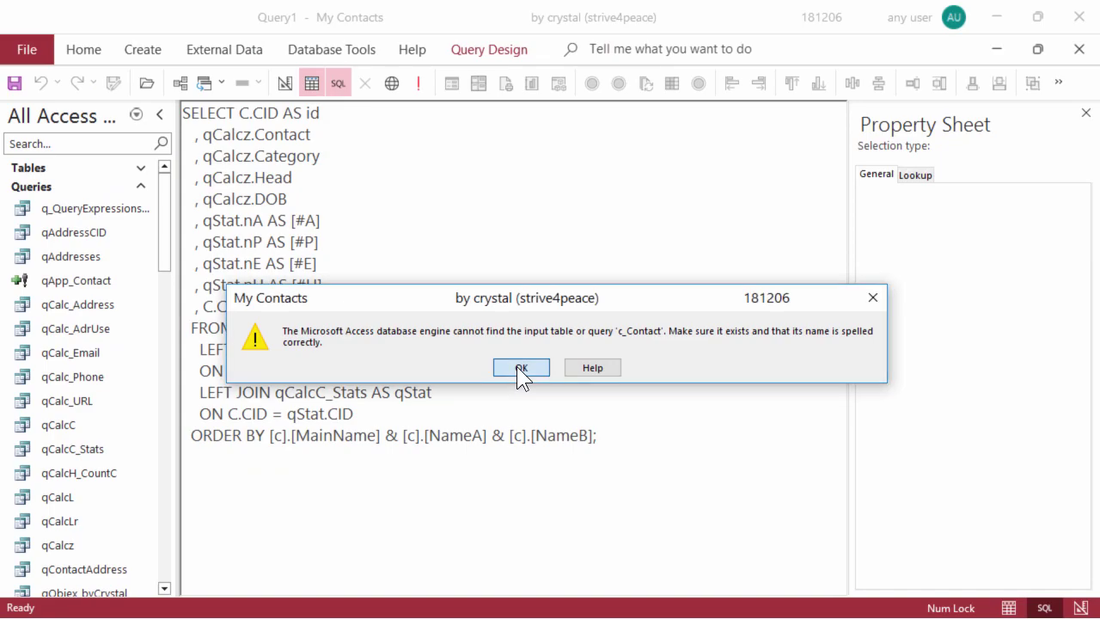
{"action": "left_click", "coordinate": [531, 417]}
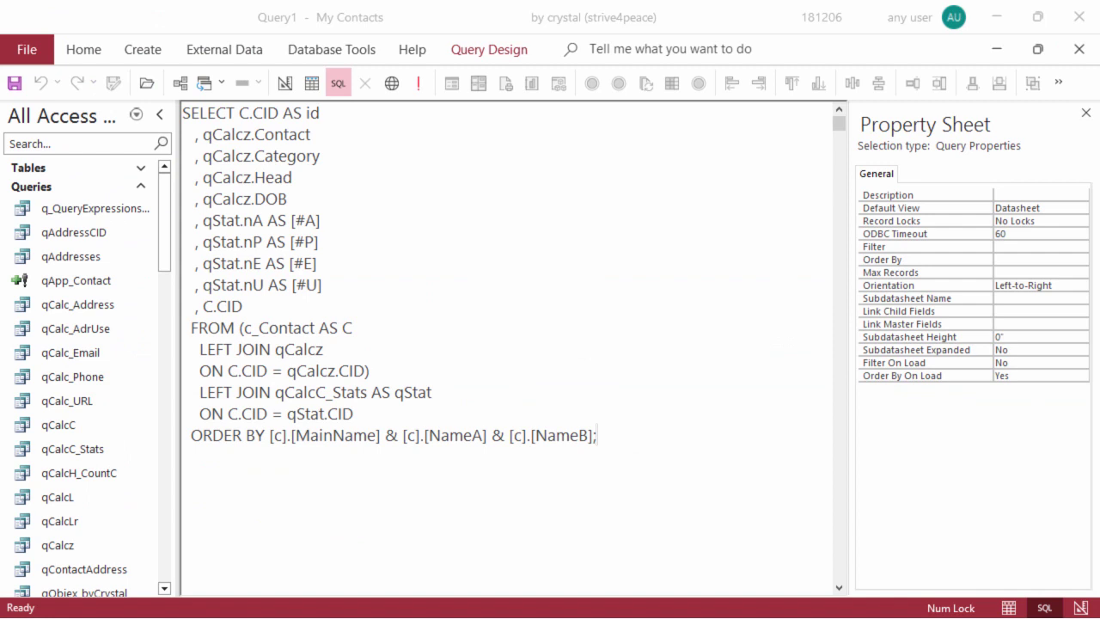
Replace the query's SQL with a SELECT from MSysObjects AS m that lists ObjectType, Name, Type and Flags, and show it as a datasheet.
{"action": "left_click", "coordinate": [658, 436]}
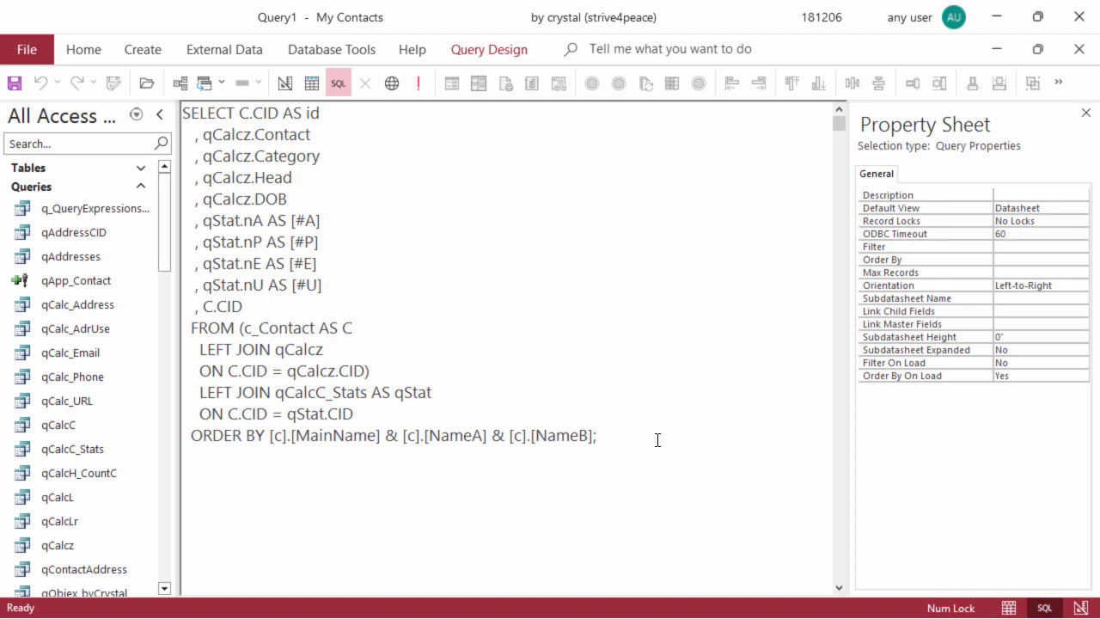
{"action": "left_click_drag", "start_coordinate": [658, 440], "coordinate": [137, 109]}
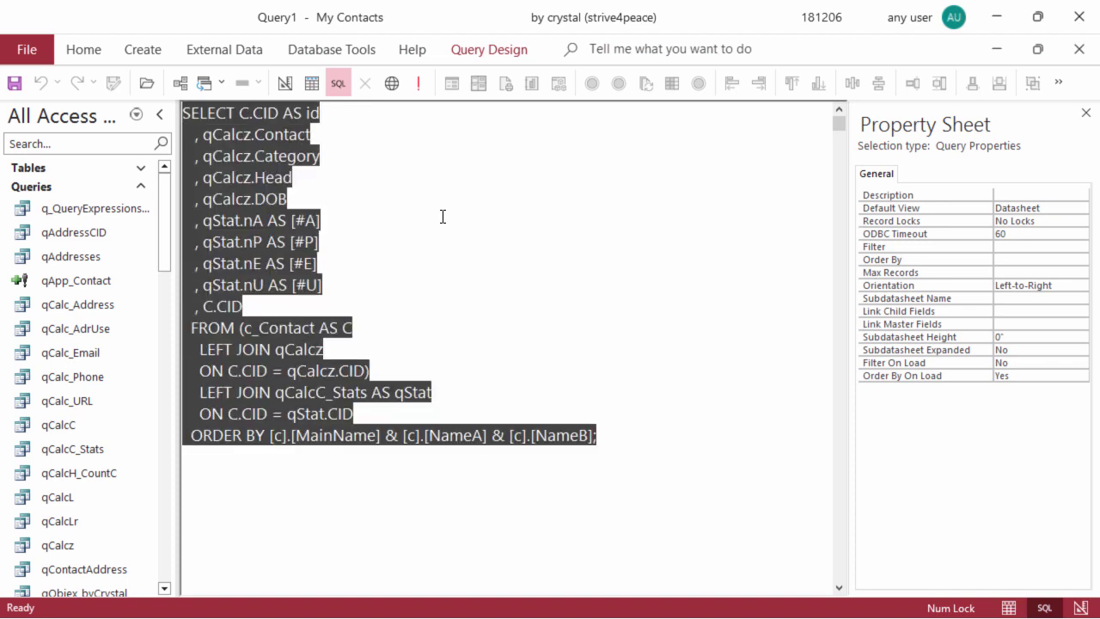
{"action": "type", "text": "SELECT Switch([Type]=1,\"Table\",[Type]=5,\"Query\",[Type]=-32768,\"Form\",[Type]=-32764,\"Report\",[Type]=-32766,\"Macro\",[Type]=-32761,\"Module\",[Type]=4,\"ODBC Table\",[Type]=6,\"Linked  Table\",[Type]=8,\"Relationship\",[Type]=3,\"container\") AS ObjectType , m.Name , m.Type , m.Flags FROM MSysObjects AS m WHERE (((m.Type)<>3) AND ((m.Flags)>=0) AND ((Left([Name],1))<>\"~\" And (Left([Name],1))<>\"{\" And (Left([Name],1))<>\"_\") AND ((Left([Name],4))<>\"MSys\" And (Left([Name],4))<>\"MSys\")) ORDER BY Switch([Type]=1,\"10\",[Type]=5,\"20\",[Type]=-32768,\"30\",[Type]=-32764,\"40\",[Type]=-32766,\"50\",[Type]=-32761,\"60\",[Type]=4,\"11\",[Type]=6,\"12\",[Type]=8,\"80\",[Type]=3,\"90\",1=1,99) , m.Name;"}
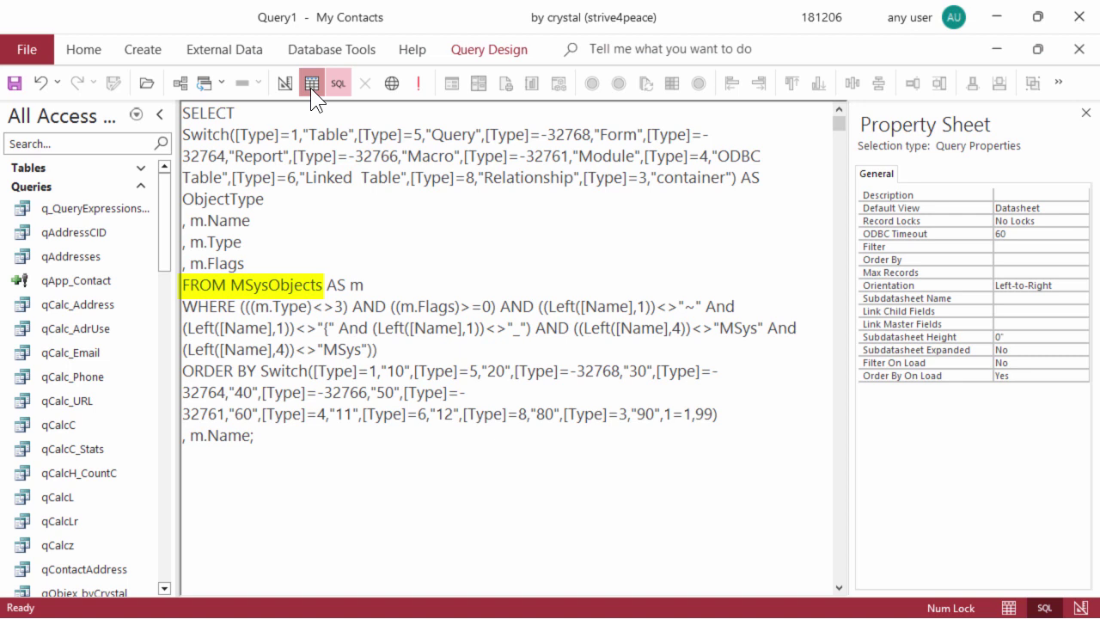
{"action": "left_click", "coordinate": [310, 84]}
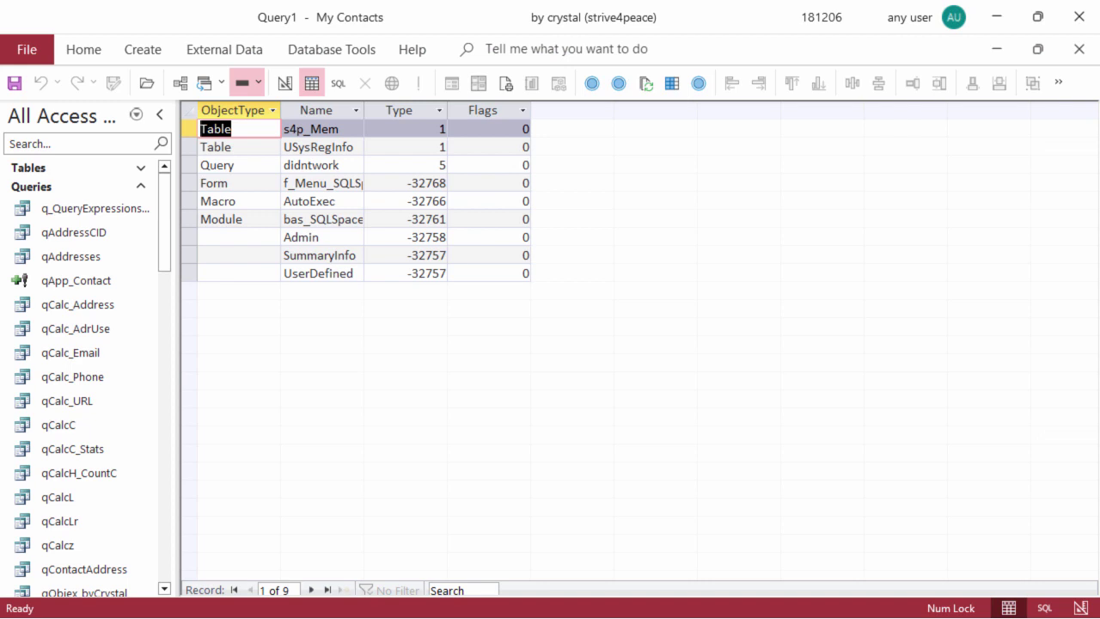
Fit the widths of the ObjectType, Name, Type and Flags columns to their contents.
{"action": "left_click_drag", "start_coordinate": [236, 111], "coordinate": [452, 112]}
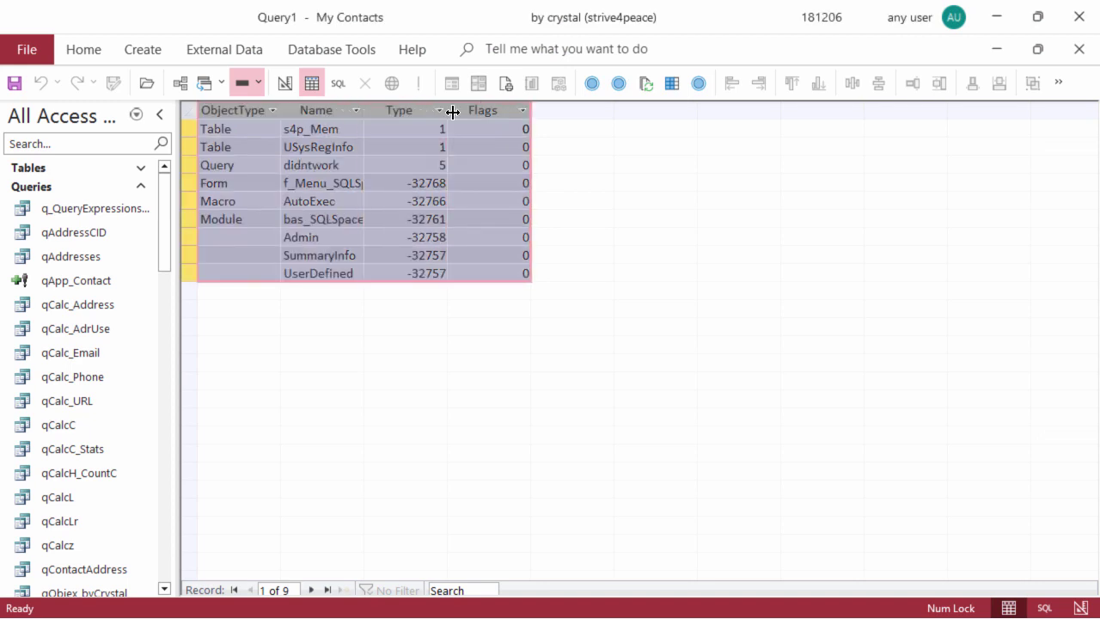
{"action": "double_click", "coordinate": [449, 104]}
{"action": "left_click", "coordinate": [442, 255]}
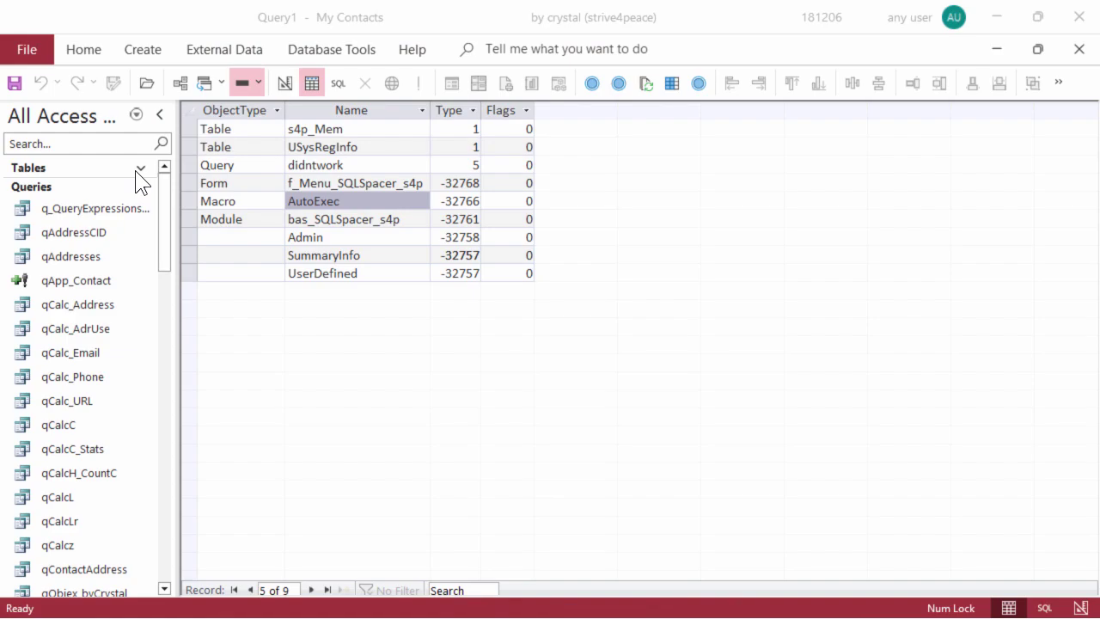
Expand the Tables group and examine the My Contacts database's tables, queries, forms, reports and modules to compare them with the query's object list.
{"action": "left_click", "coordinate": [142, 168]}
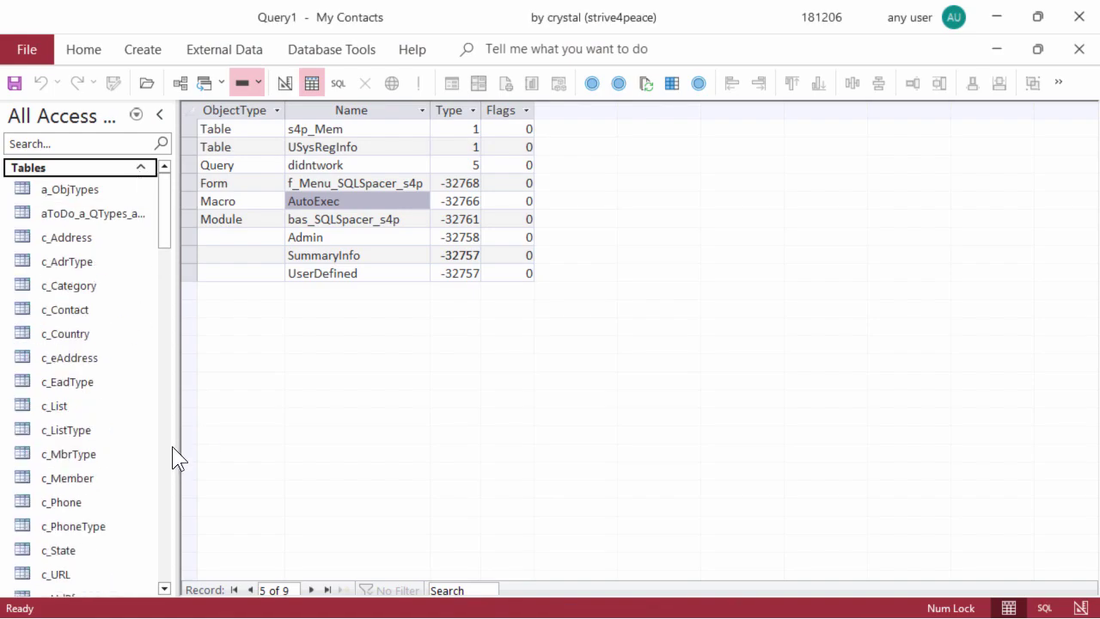
{"action": "left_click", "coordinate": [170, 479]}
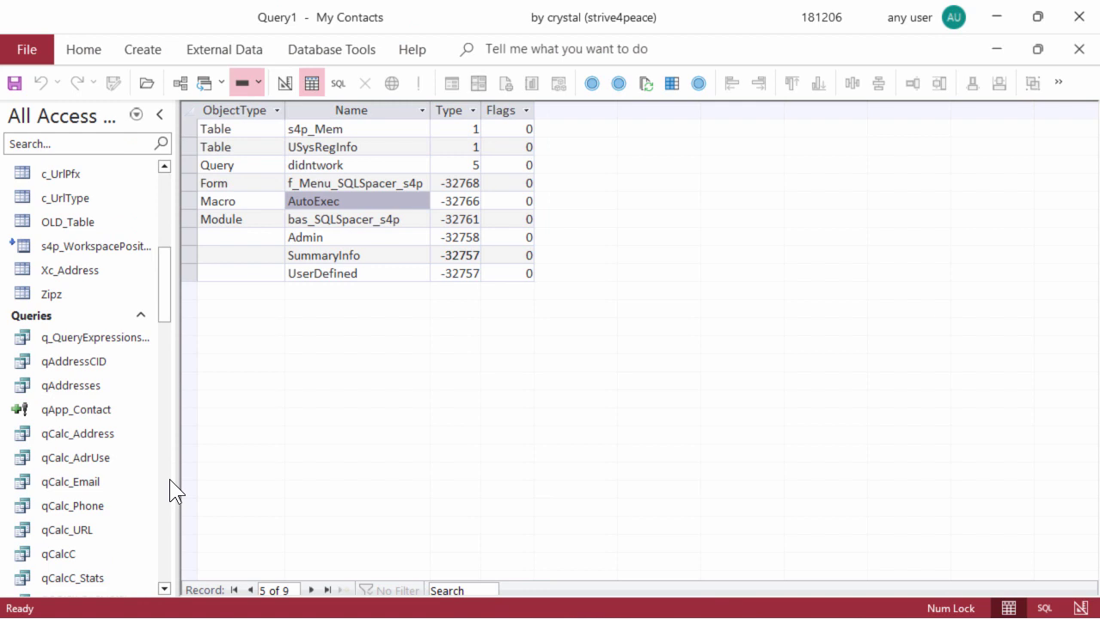
{"action": "left_click", "coordinate": [170, 478]}
{"action": "left_click", "coordinate": [169, 479]}
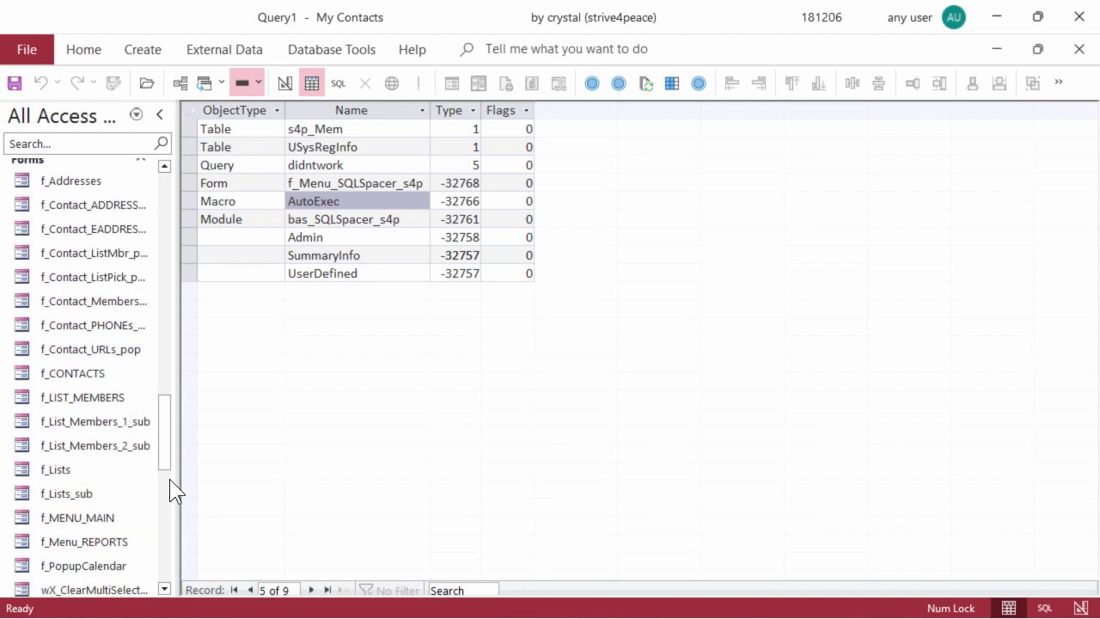
{"action": "left_click", "coordinate": [164, 501]}
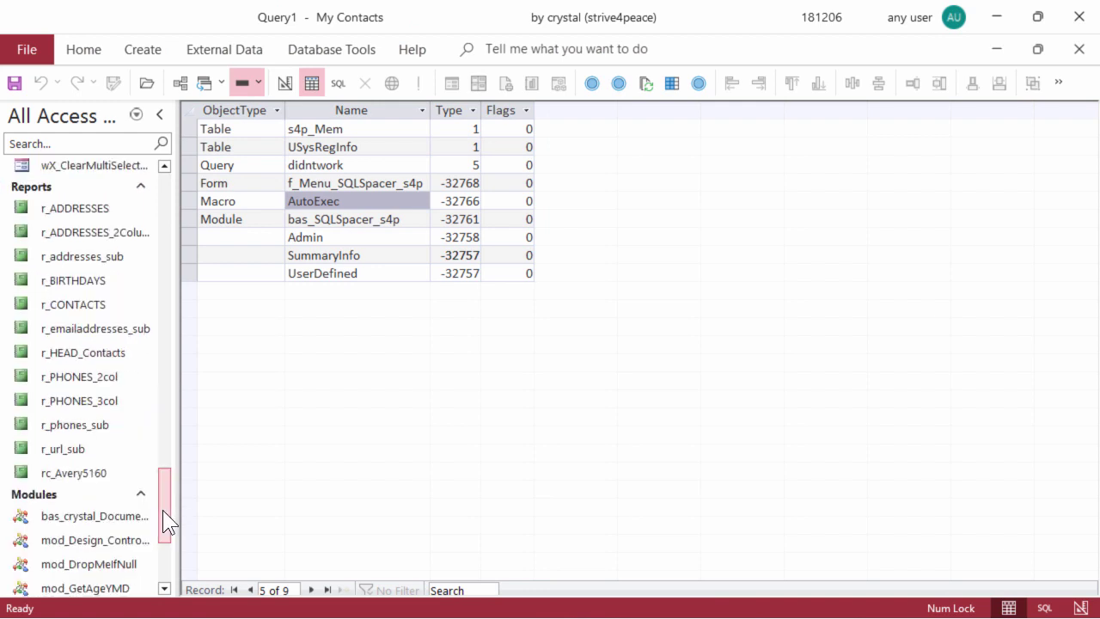
{"action": "left_click", "coordinate": [163, 558]}
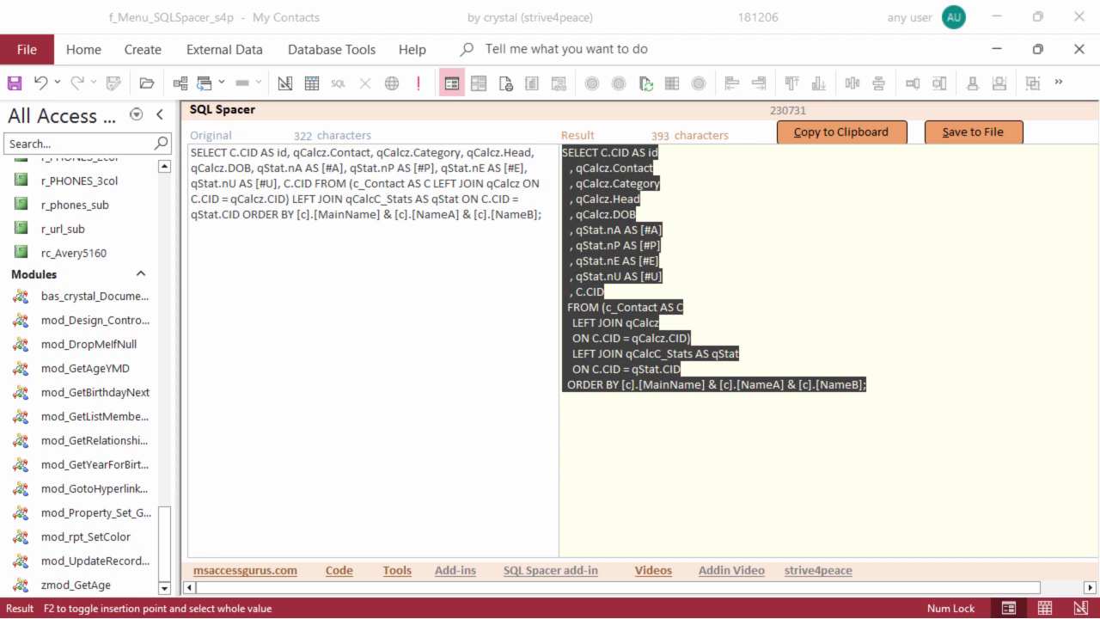
Open the c_Address table as a datasheet.
{"action": "left_click", "coordinate": [168, 189]}
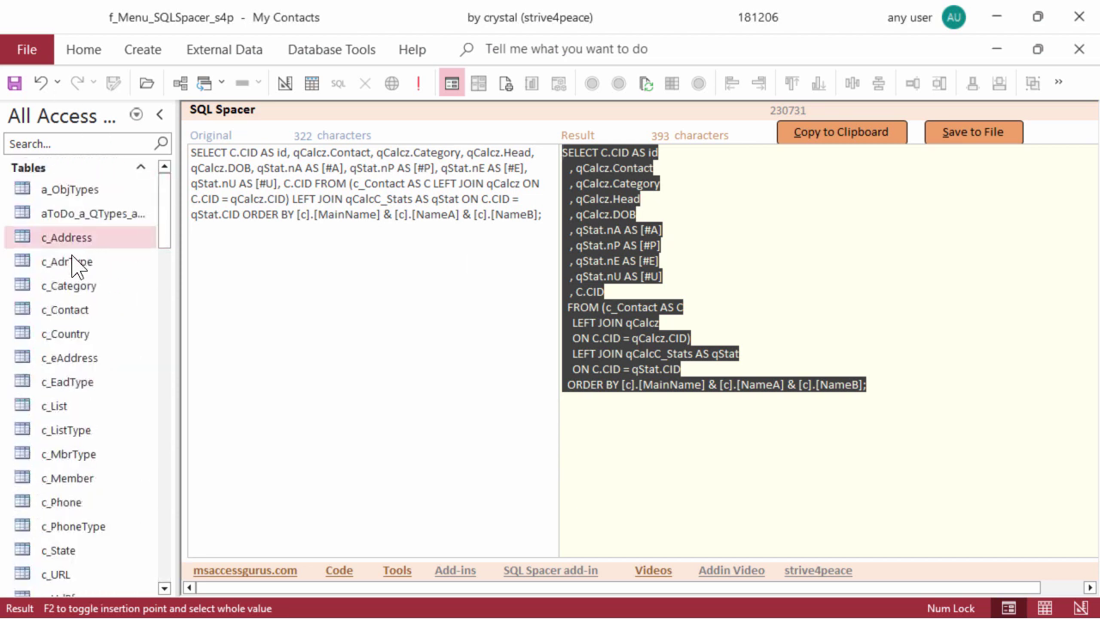
{"action": "left_click", "coordinate": [65, 232]}
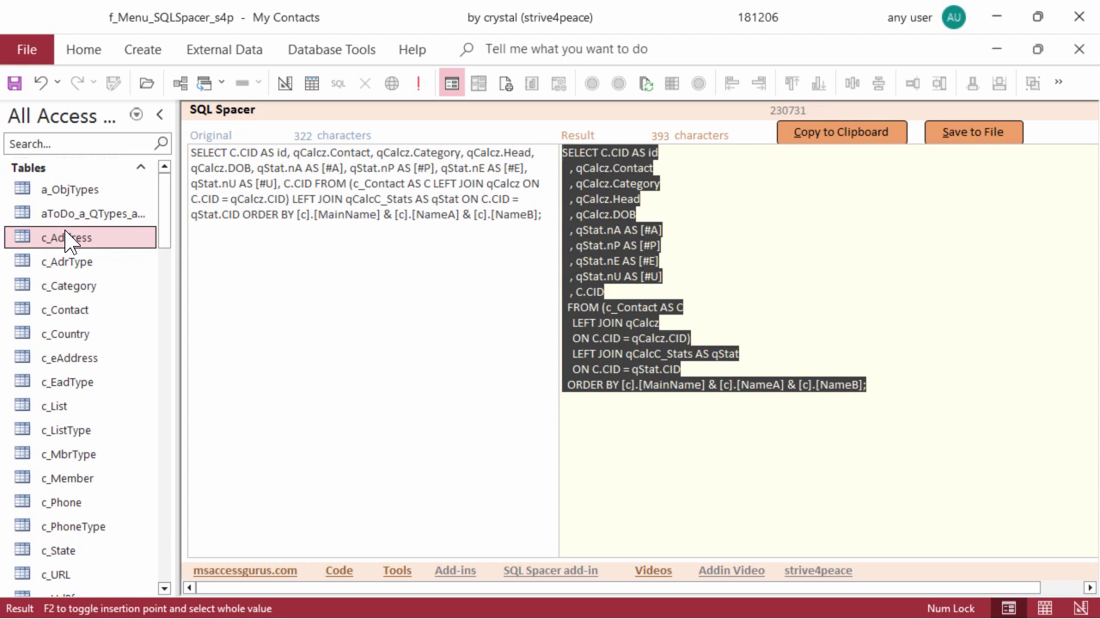
{"action": "double_click", "coordinate": [65, 229]}
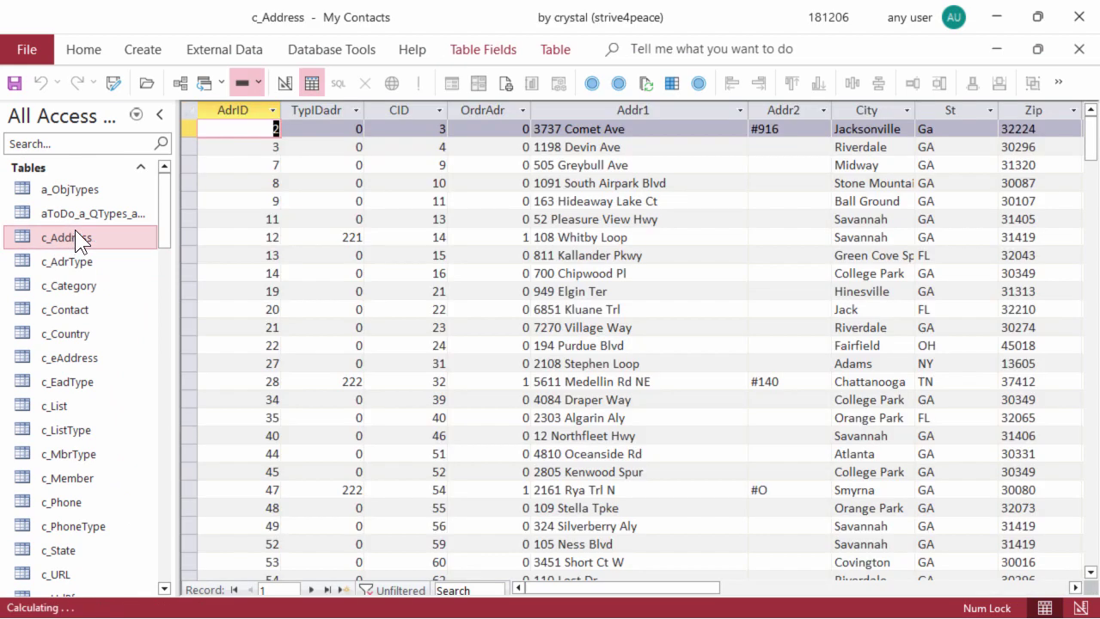
Create another query in SQL View from the spaced contact SQL and show it as a datasheet.
{"action": "left_click", "coordinate": [147, 50]}
{"action": "left_click", "coordinate": [297, 110]}
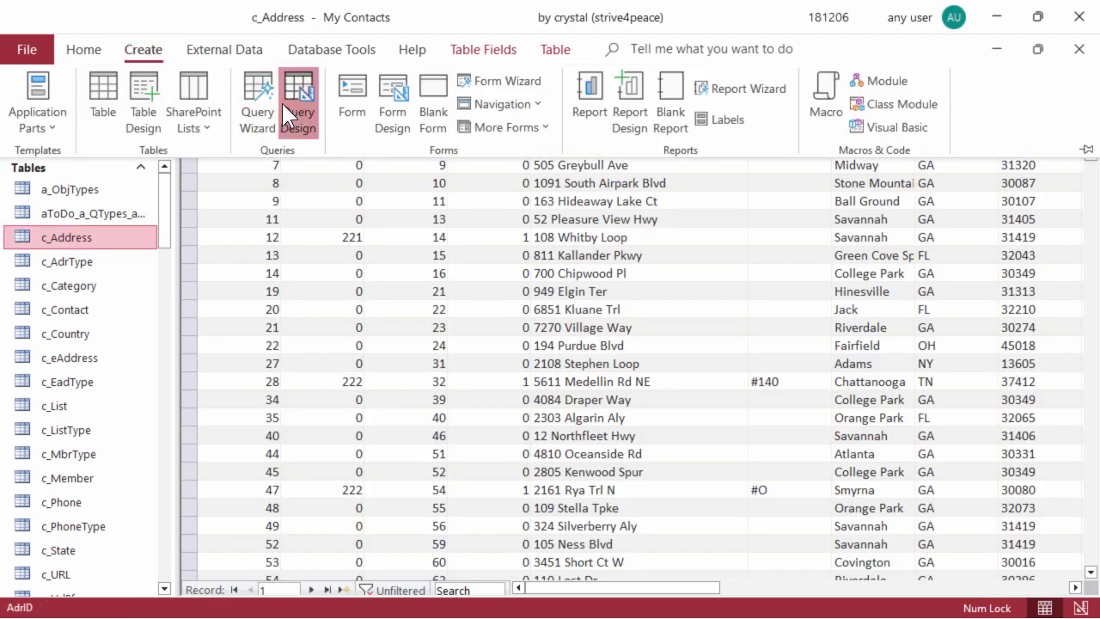
{"action": "left_click", "coordinate": [338, 83]}
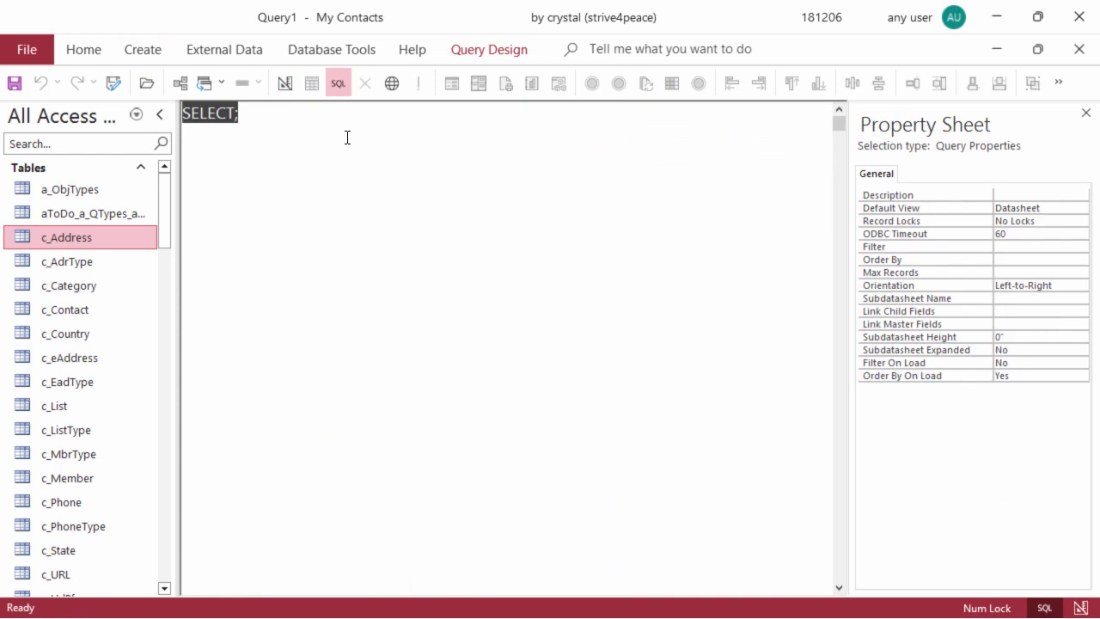
{"action": "type", "text": "SELECT C.CID AS id    , qCalcz.Contact    , qCalcz.Category    , qCalcz.Head    , qCalcz.DOB    , qStat.nA AS [#A]    , qStat.nP AS [#P]    , qStat.nE AS [#E]    , qStat.nU AS [#U]    , C.CID   FROM (c_Contact AS C     LEFT JOIN qCalcz     ON C.CID = qCalcz.CID)     LEFT JOIN qCalcC_Stats AS qStat     ON C.CID = qStat.CID   ORDER BY [c].[MainName] & [c].[NameA] & [c].[NameB];"}
{"action": "left_click", "coordinate": [311, 84]}
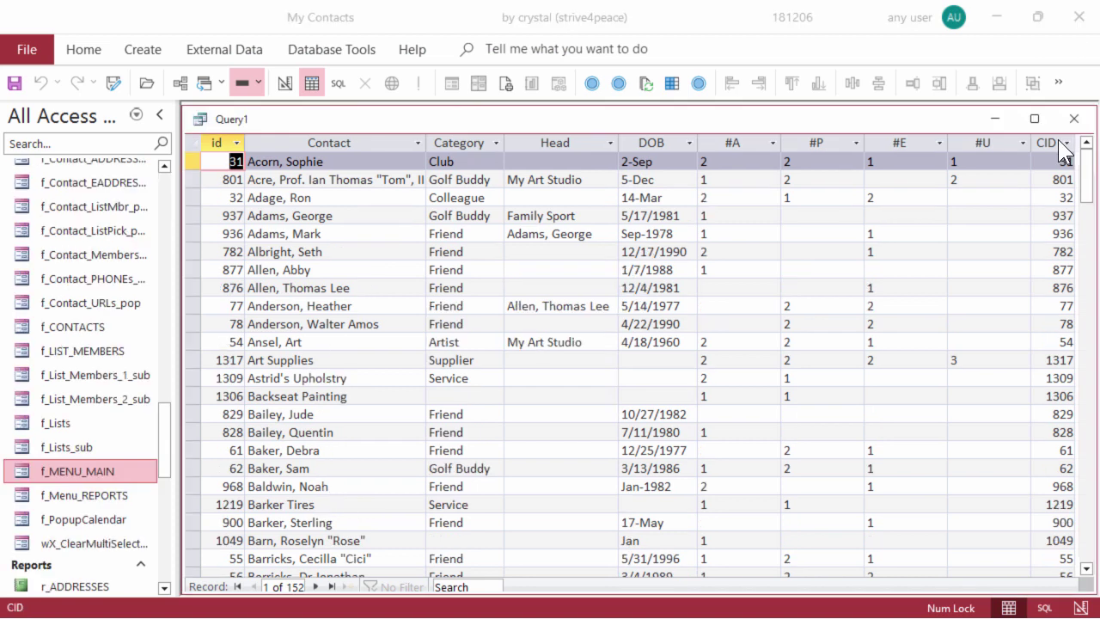
Close the contact query and save it as qContact_and_stats.
{"action": "left_click", "coordinate": [1074, 118]}
{"action": "left_click", "coordinate": [487, 367]}
{"action": "type", "text": "qConta"}
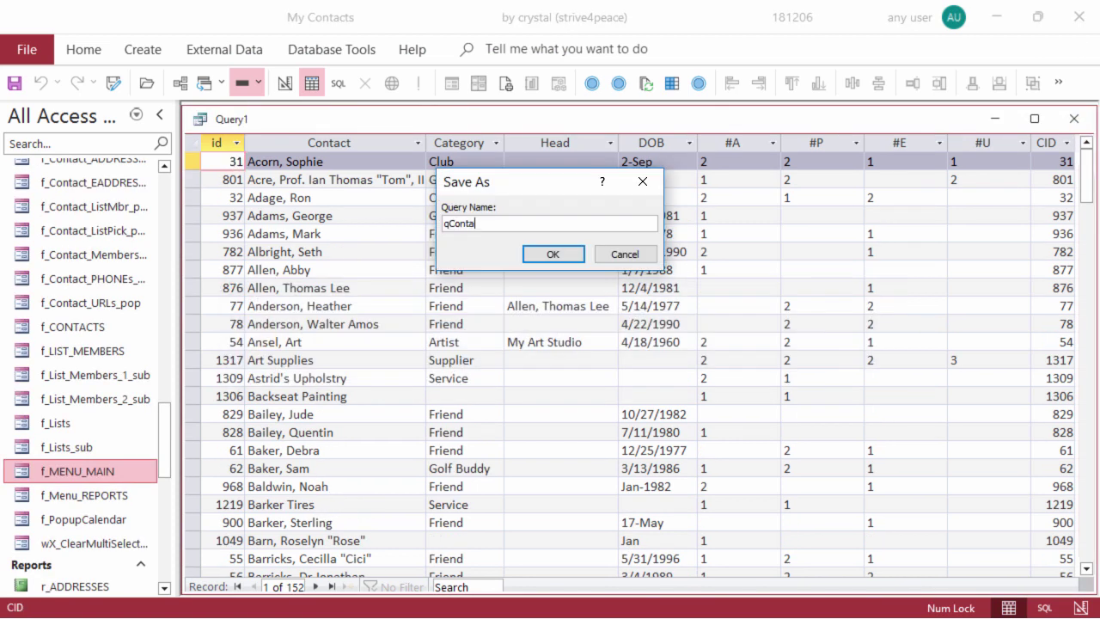
{"action": "type", "text": "ct_and_stats"}
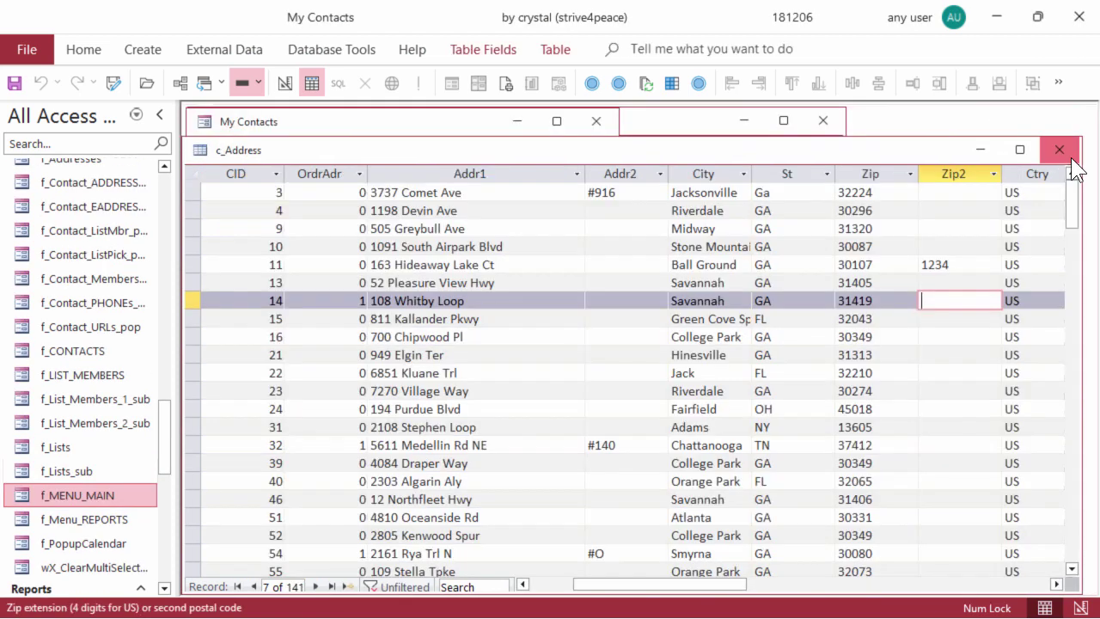
Close the c_Address table and open the Contacts form from the My Contacts main menu.
{"action": "left_click", "coordinate": [1056, 147]}
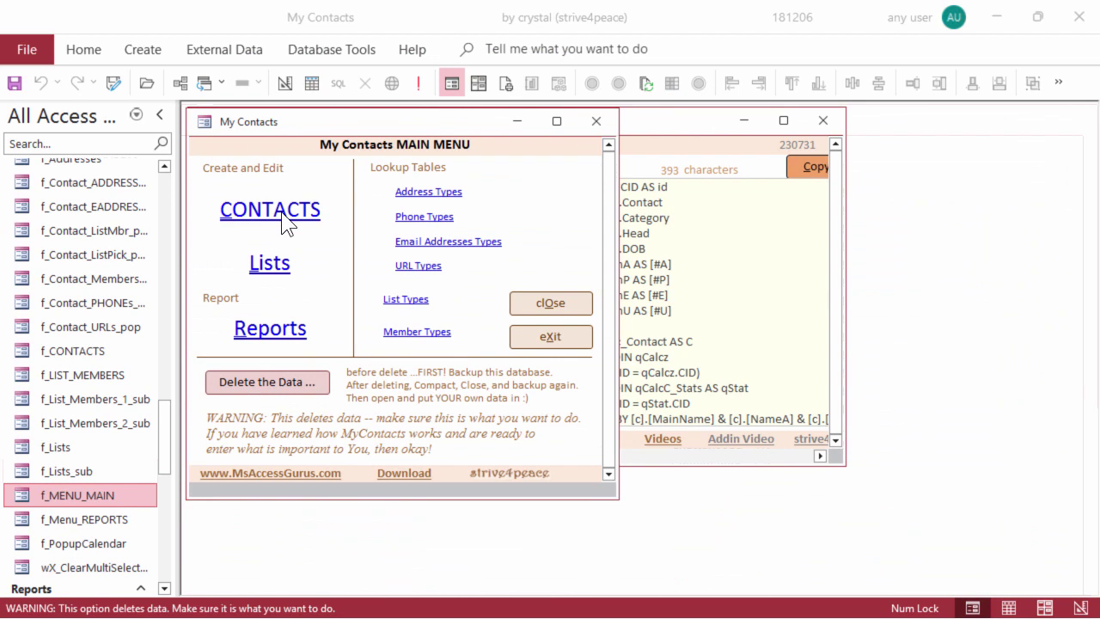
{"action": "left_click", "coordinate": [284, 216]}
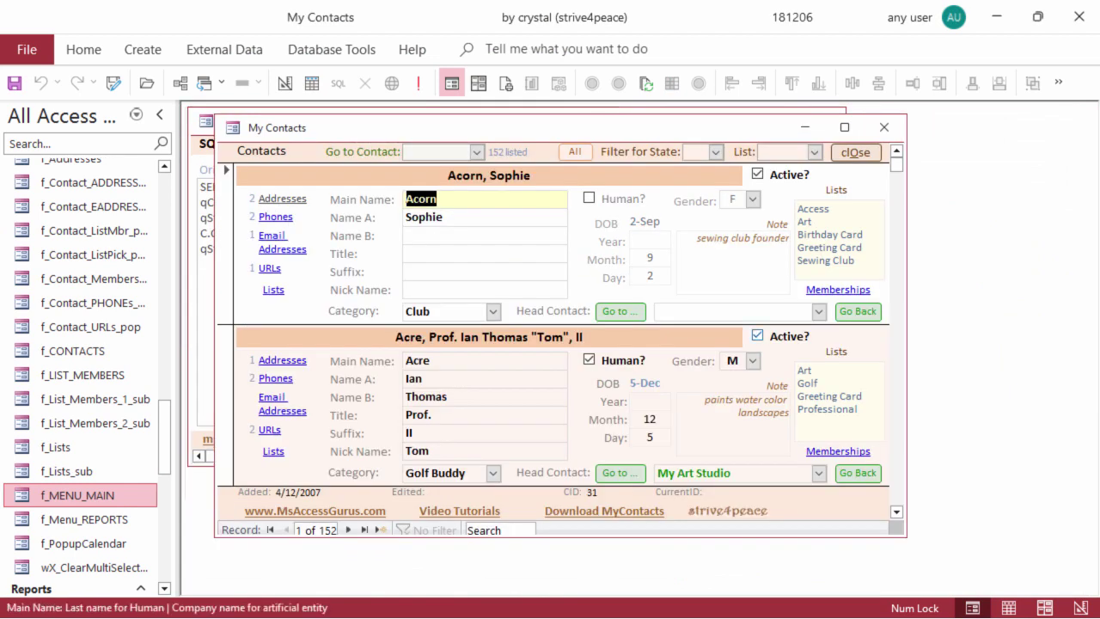